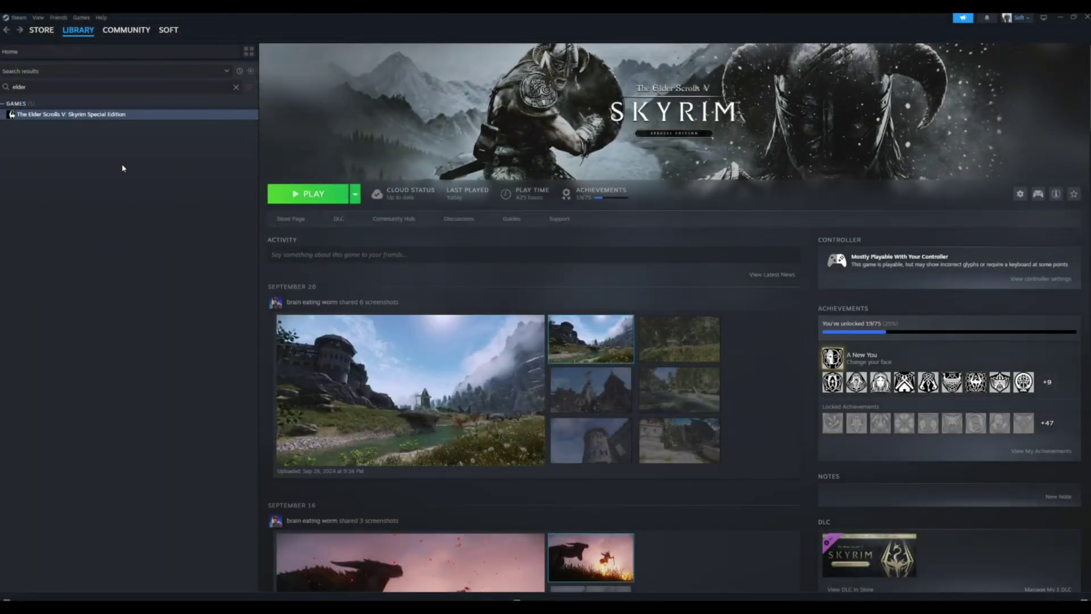
Open the installed files properties of The Elder Scrolls V: Skyrim Special Edition in the Steam library
{"action": "right_click", "coordinate": [128, 116]}
{"action": "left_click", "coordinate": [148, 185]}
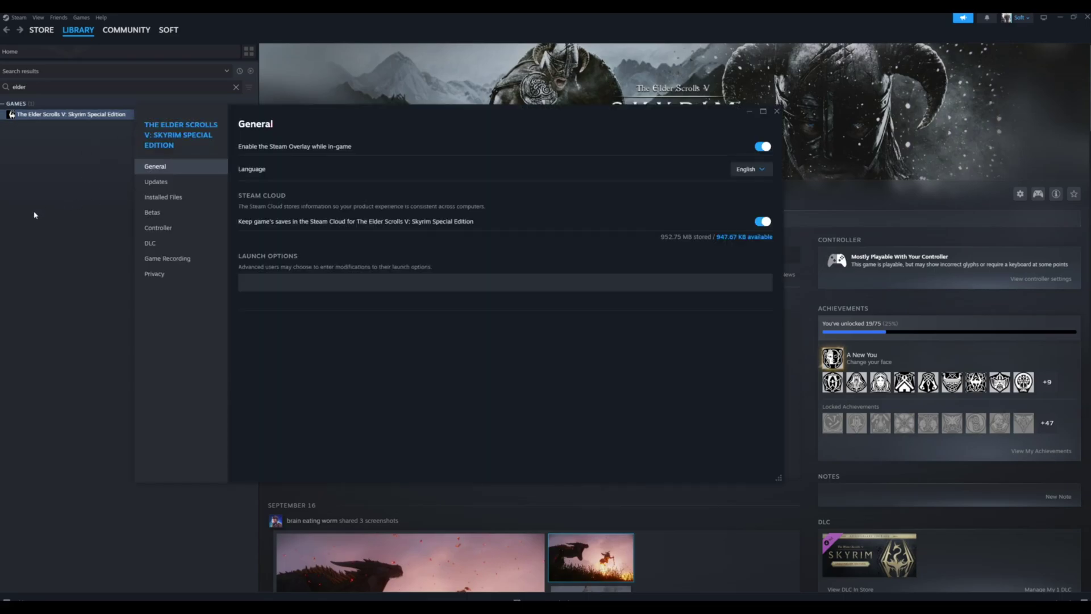
{"action": "left_click", "coordinate": [163, 197]}
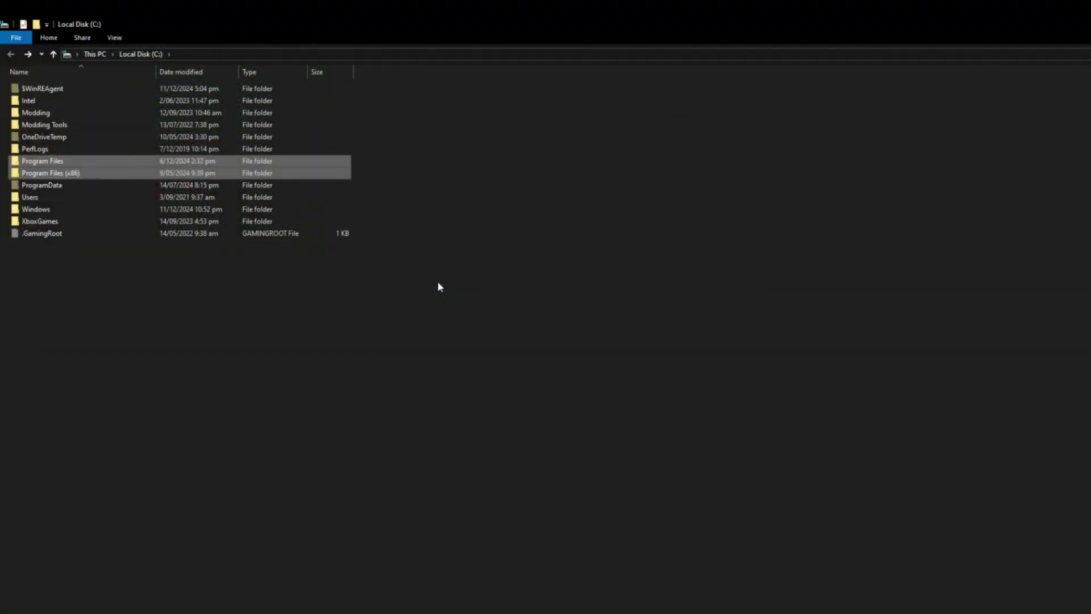
Switch to File Explorer and open the Steam folder inside Program Files (x86) on drive C
{"action": "double_click", "coordinate": [89, 173]}
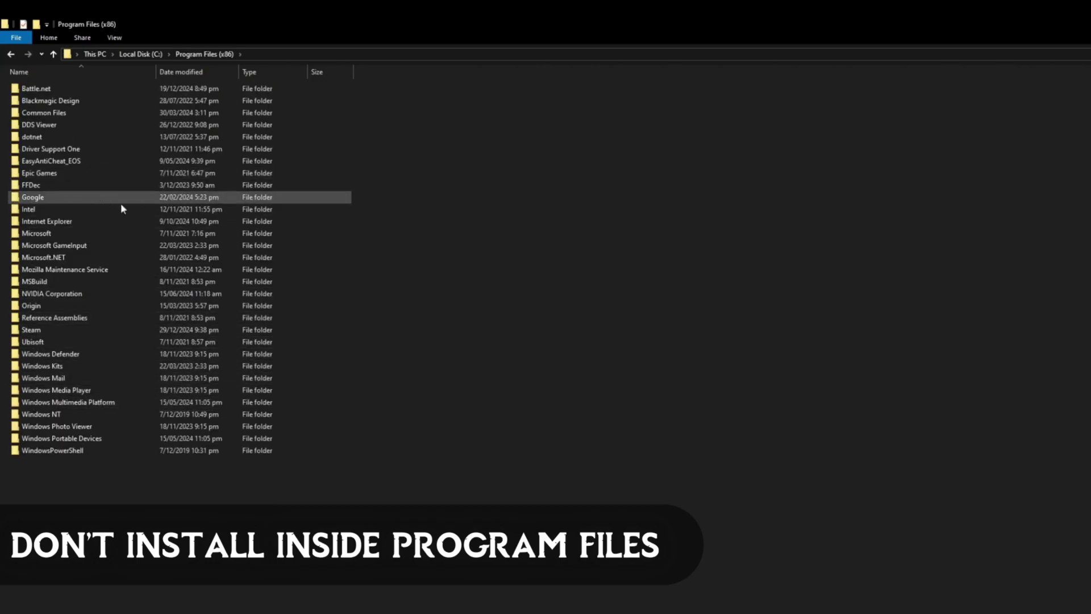
{"action": "double_click", "coordinate": [57, 331]}
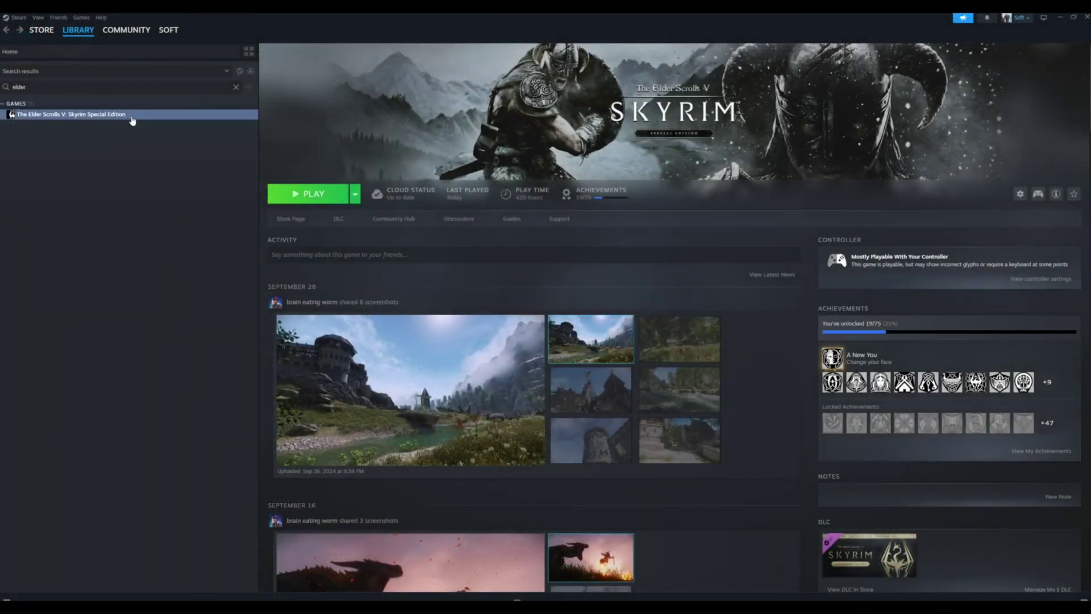
Switch back to Steam and bring up the installed files section of Skyrim Special Edition's properties
{"action": "right_click", "coordinate": [132, 120]}
{"action": "left_click", "coordinate": [156, 184]}
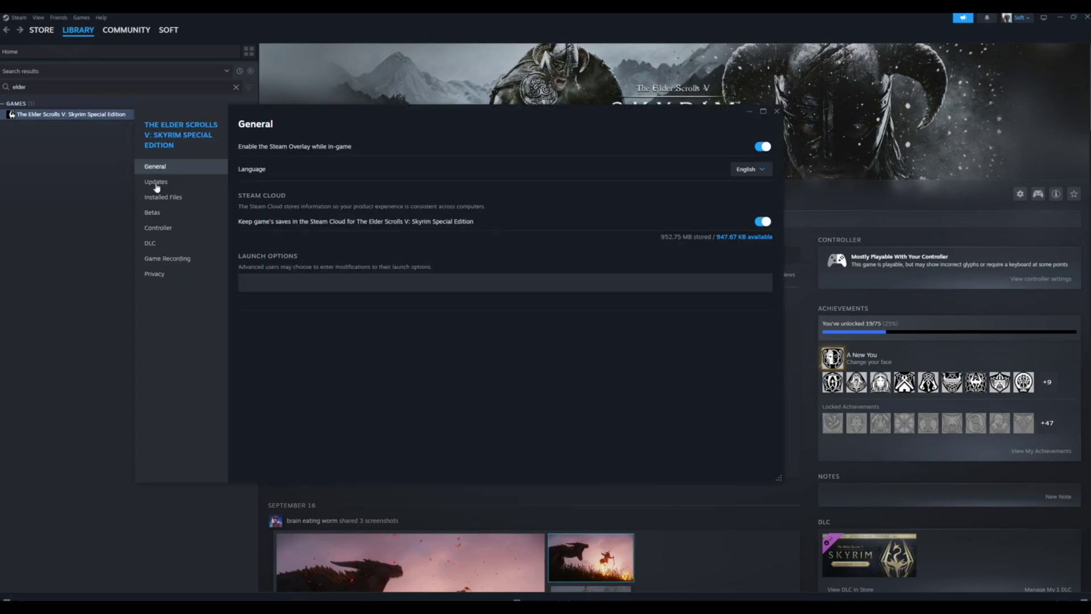
{"action": "left_click", "coordinate": [182, 202]}
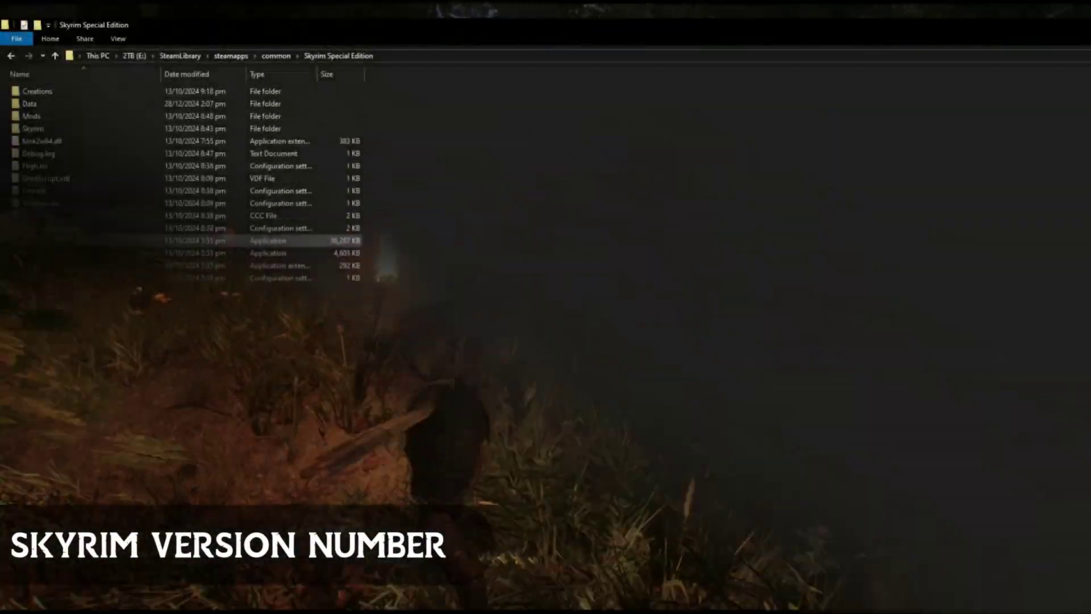
In File Explorer, check the product version of SkyrimSE.exe in its detailed file properties
{"action": "left_click", "coordinate": [68, 246]}
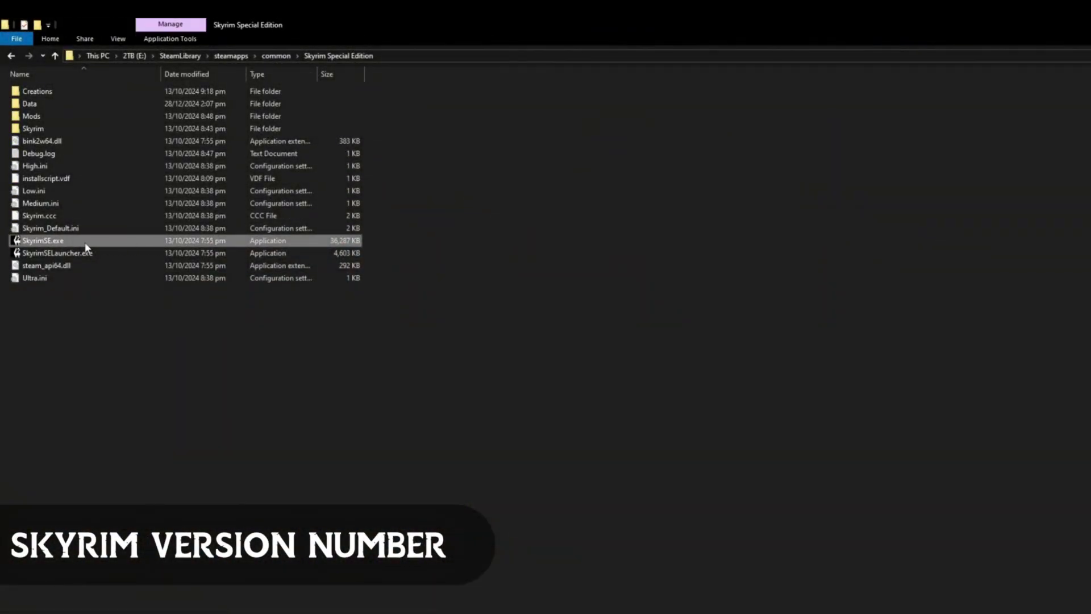
{"action": "mouse_move", "coordinate": [84, 242]}
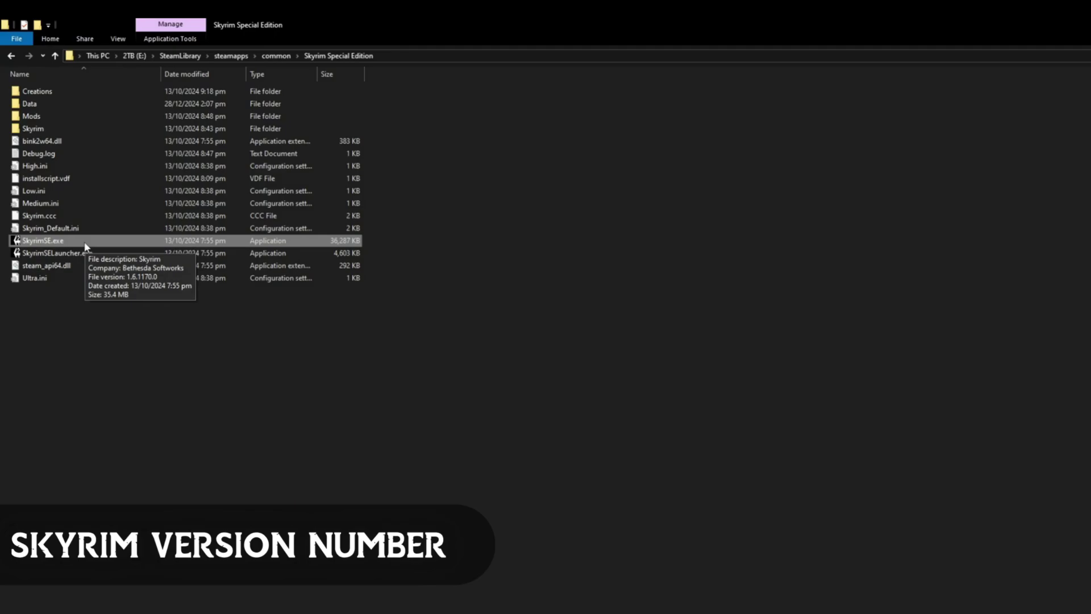
{"action": "right_click", "coordinate": [86, 245]}
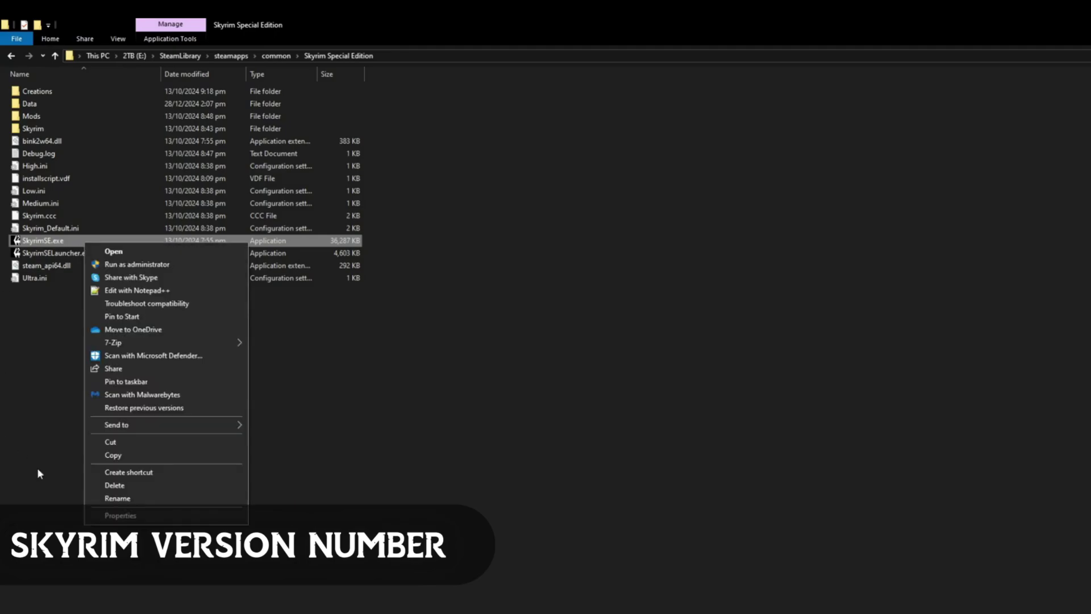
{"action": "left_click", "coordinate": [136, 519]}
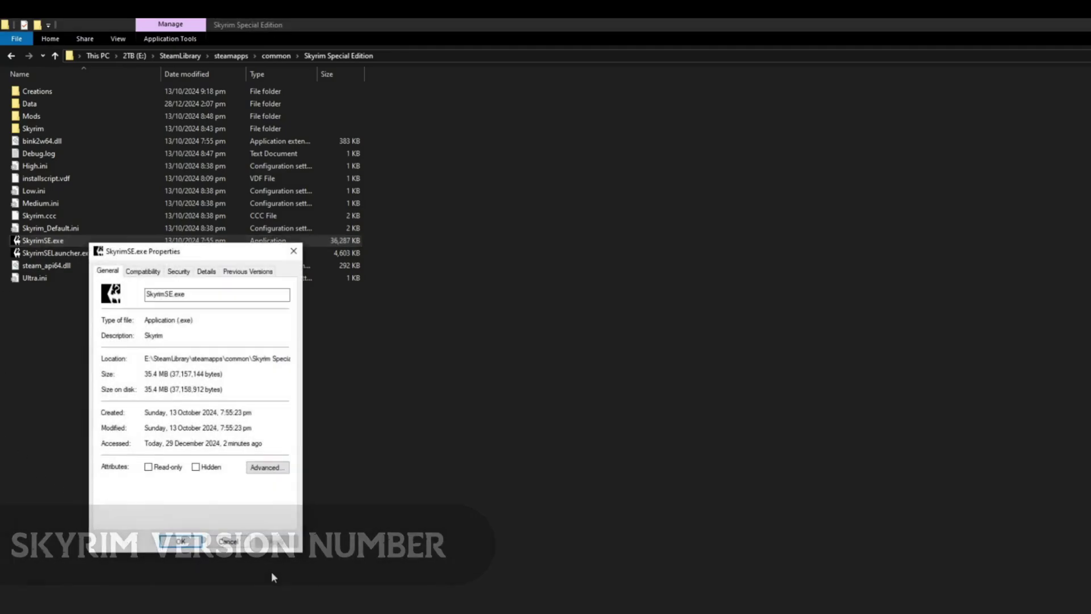
{"action": "left_click", "coordinate": [207, 271]}
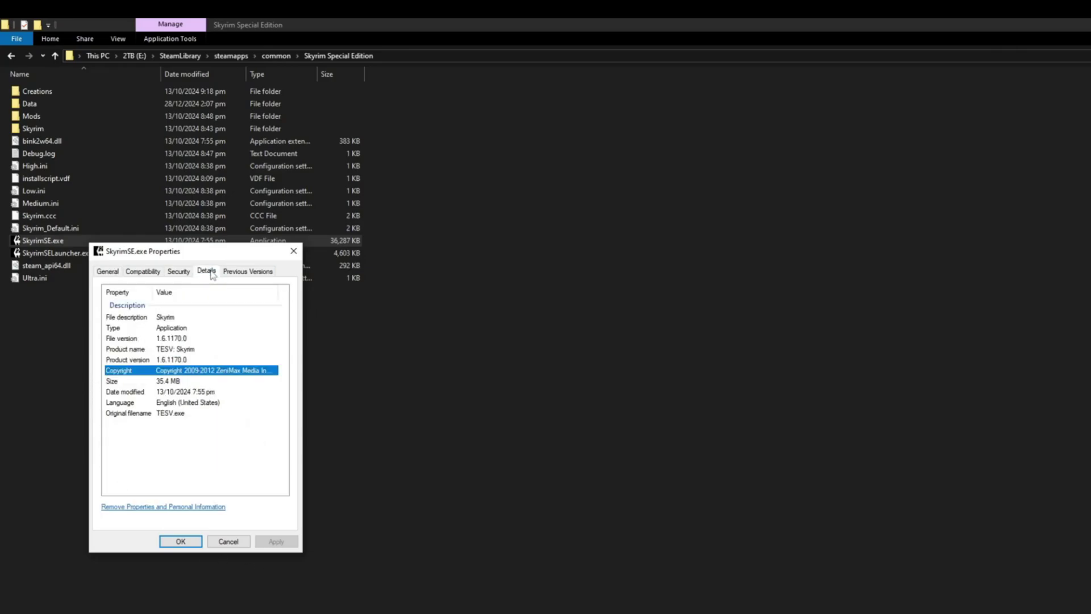
{"action": "left_click", "coordinate": [191, 360]}
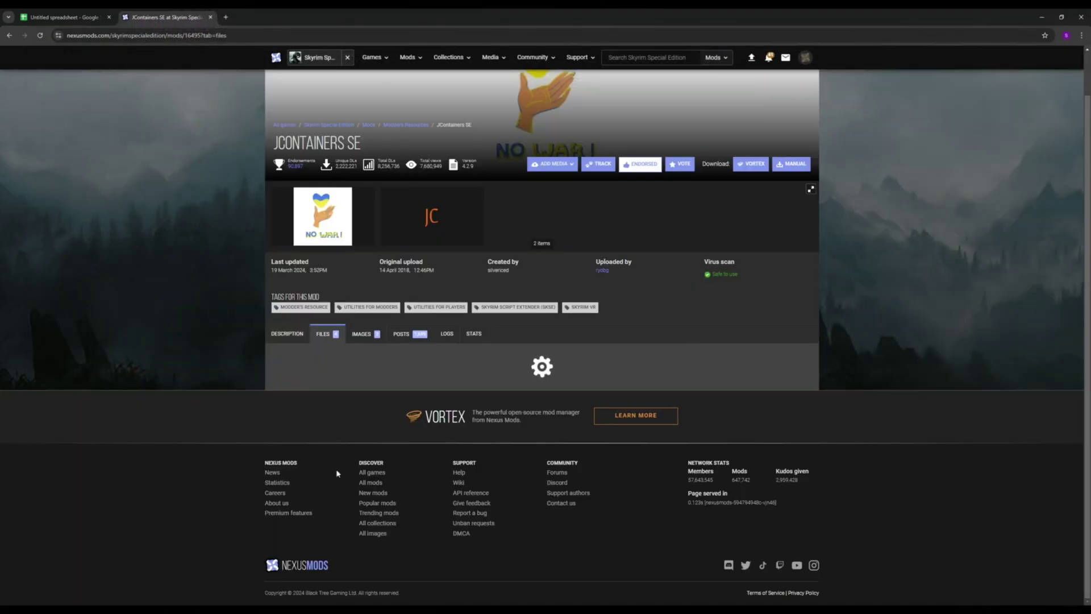
Switch to the browser and look through the files of the JContainers SE mod on Nexus Mods
{"action": "scroll", "coordinate": [337, 473], "scroll_direction": "down", "scroll_amount": 3}
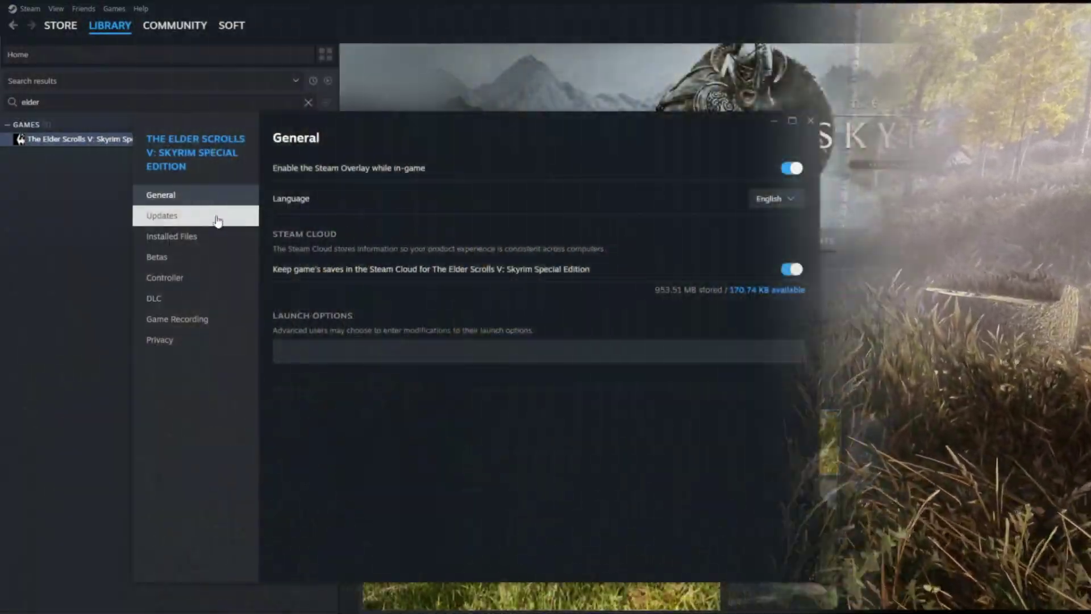
In Steam, open the automatic update choices in Skyrim Special Edition's update properties
{"action": "left_click", "coordinate": [218, 219]}
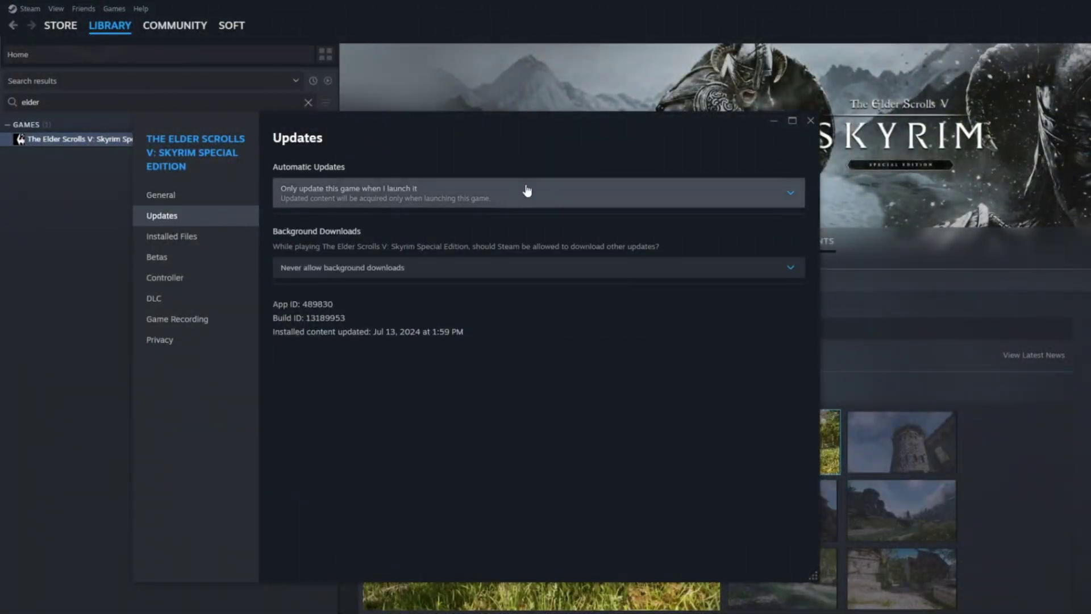
{"action": "left_click", "coordinate": [628, 189]}
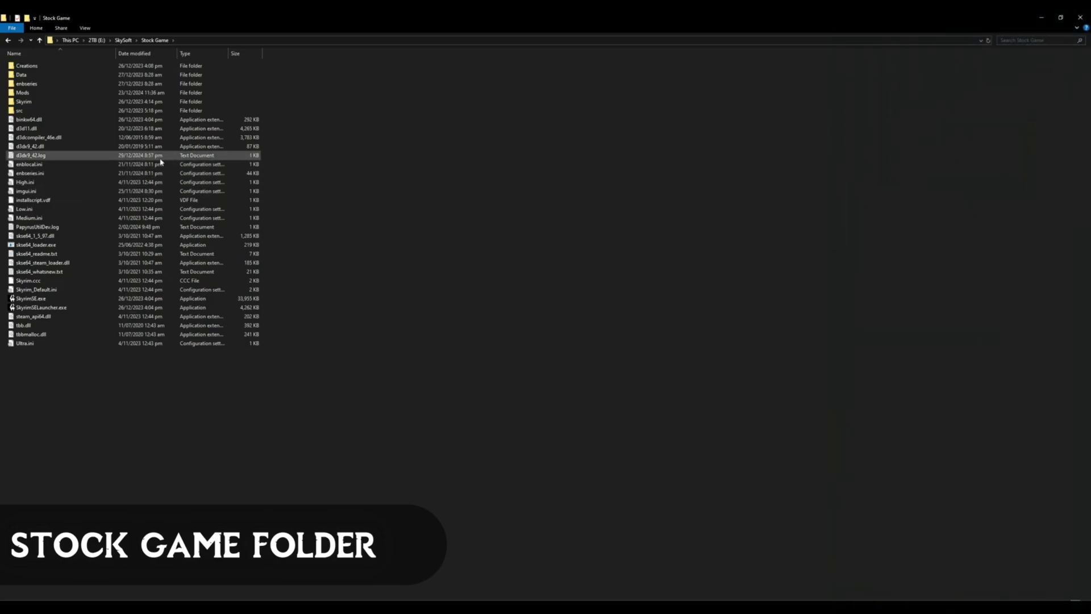
In File Explorer, copy everything from the Skyrim Special Edition game folder into the SkySoft folder's Stock Game v2
{"action": "left_click", "coordinate": [57, 164]}
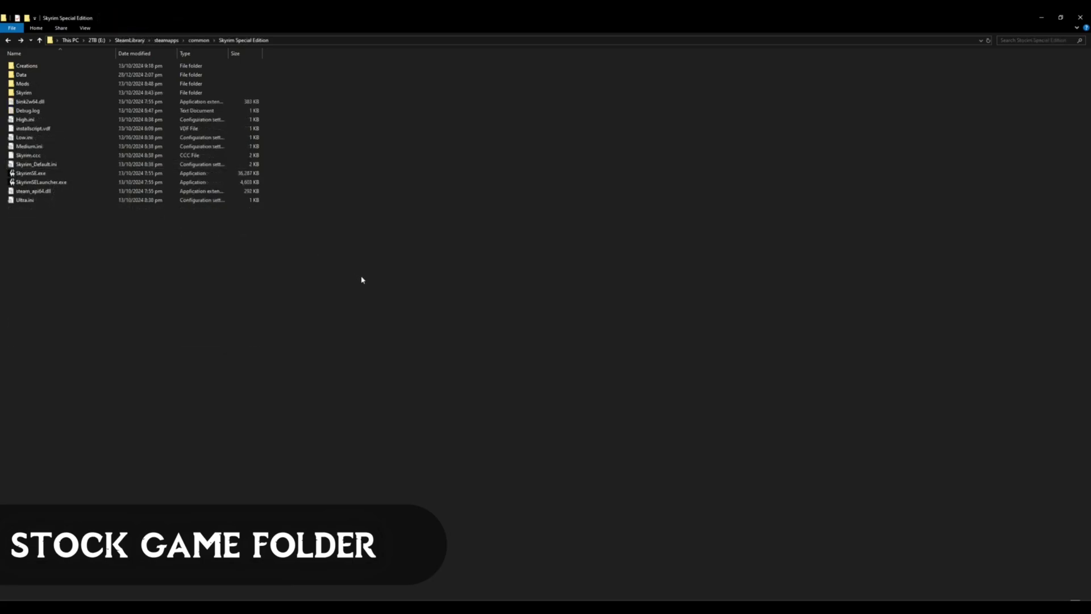
{"action": "left_click_drag", "start_coordinate": [361, 277], "coordinate": [2, 40]}
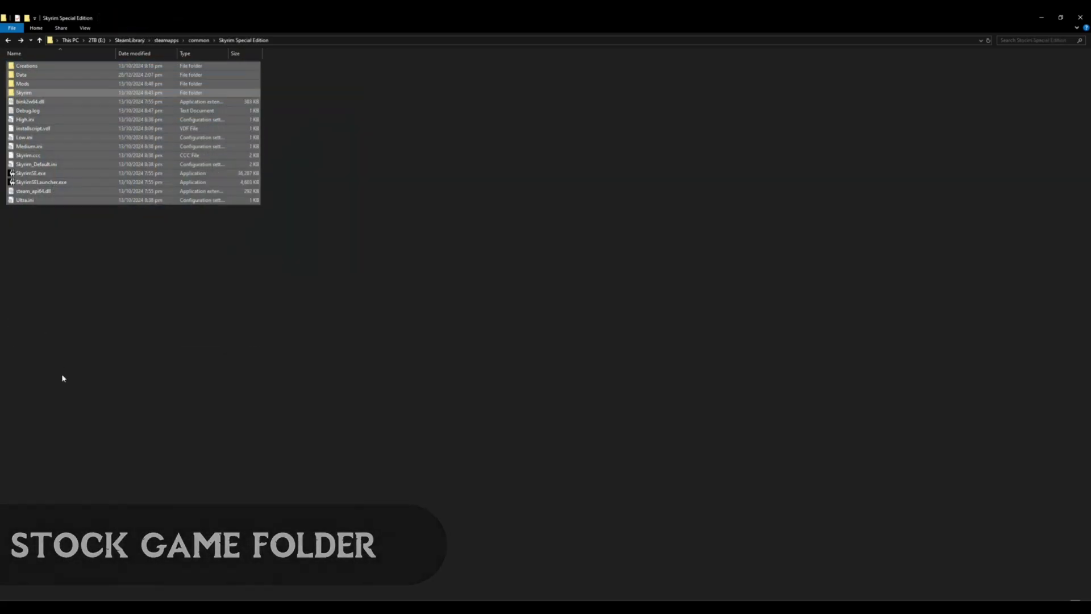
{"action": "right_click", "coordinate": [83, 142]}
{"action": "left_click", "coordinate": [116, 227]}
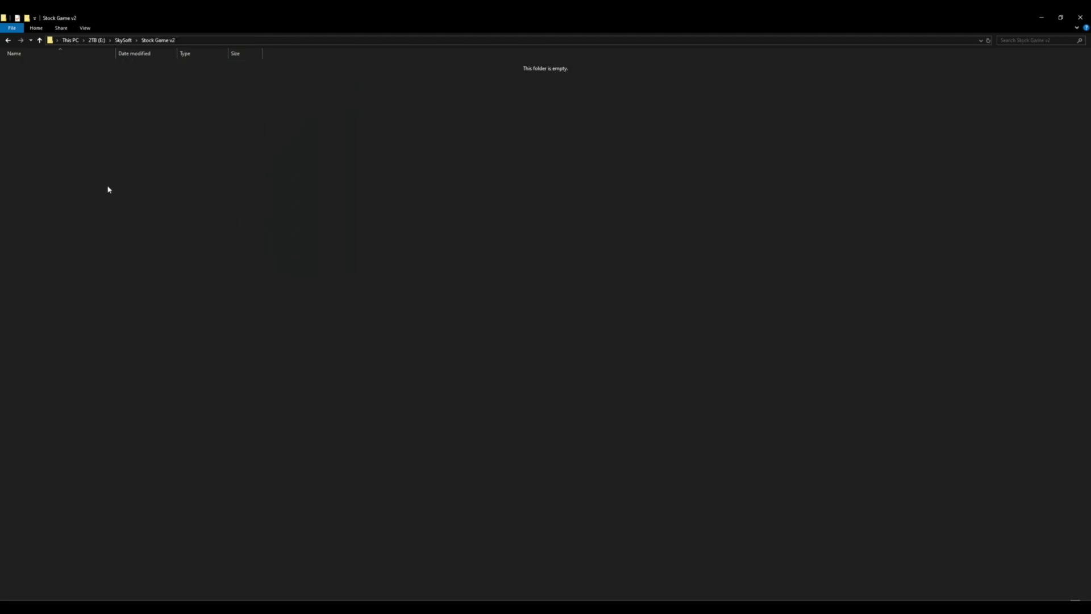
{"action": "right_click", "coordinate": [89, 135]}
{"action": "left_click", "coordinate": [111, 188]}
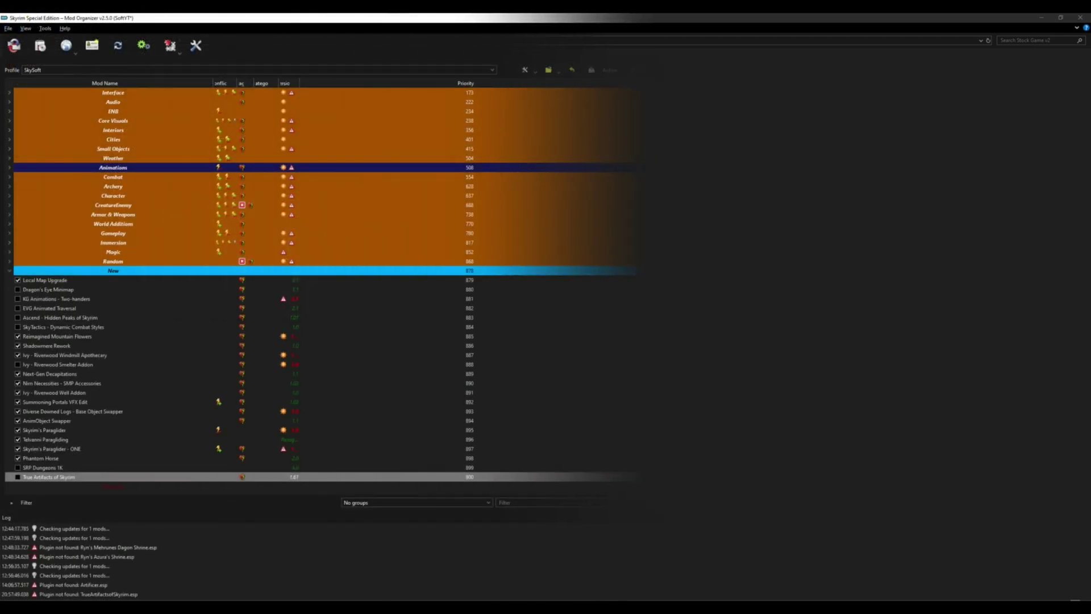
Switch to Mod Organizer, open the executables for editing and show the Skyrim Special Edition Launcher entry
{"action": "left_click", "coordinate": [686, 82]}
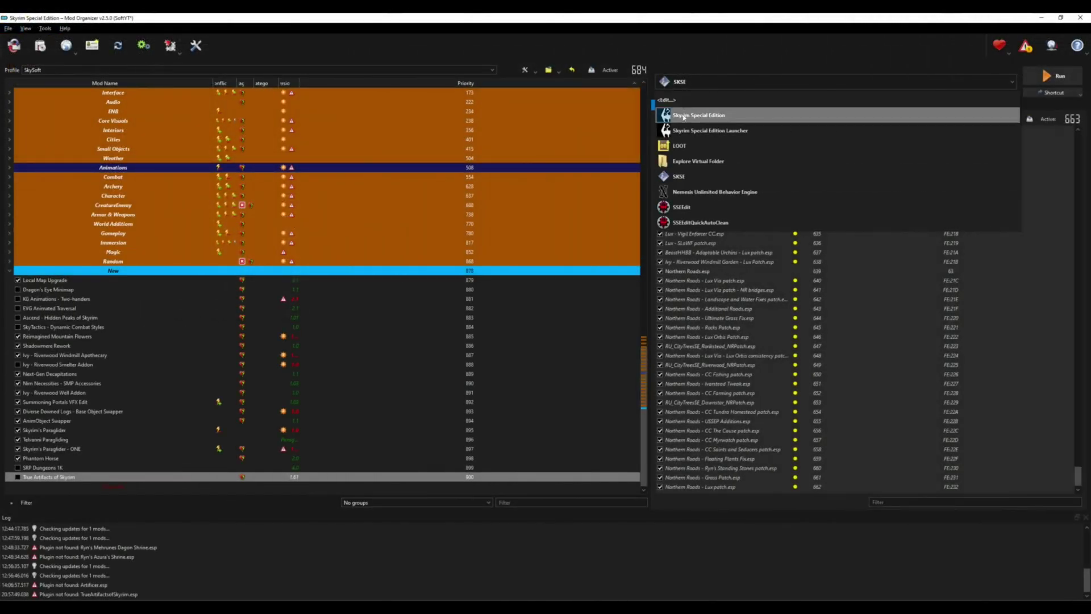
{"action": "left_click", "coordinate": [713, 101]}
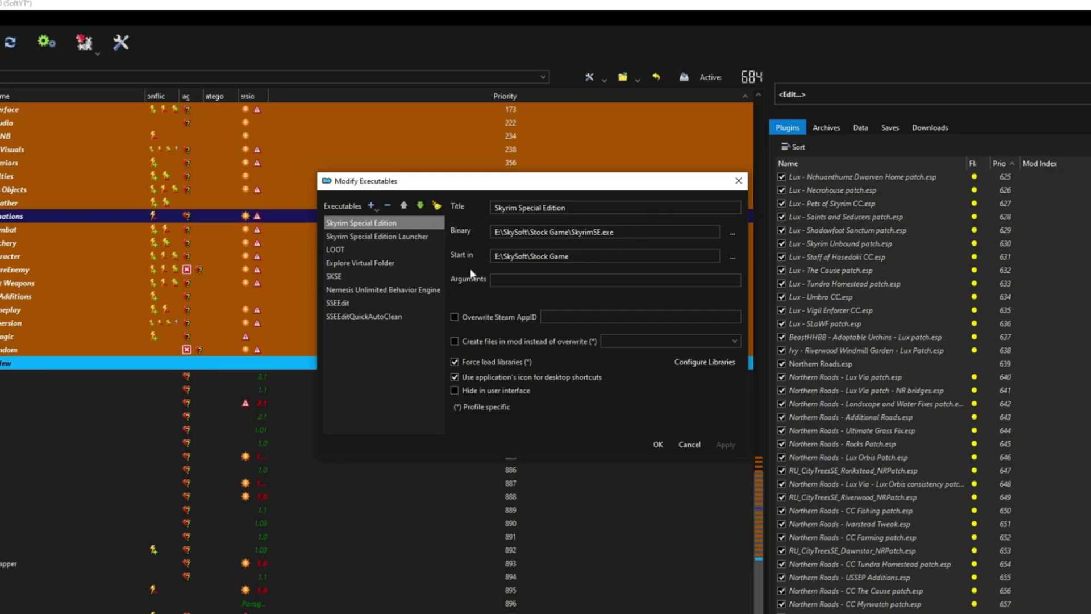
{"action": "left_click", "coordinate": [396, 237]}
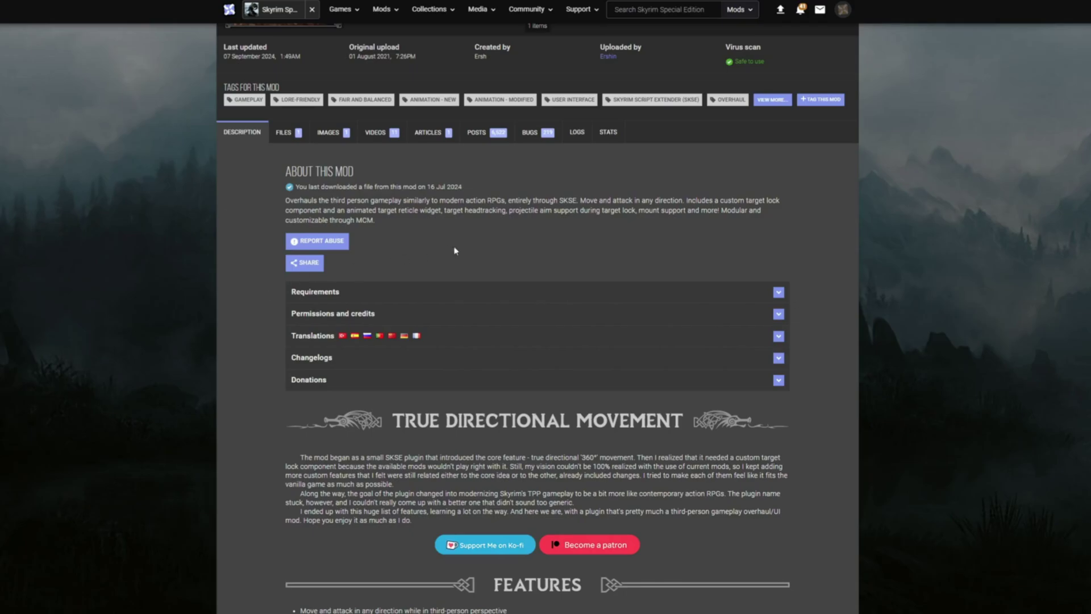
On the True Directional Movement mod page, expand the requirements and review the required mods and the mods requiring this file
{"action": "left_click", "coordinate": [547, 297]}
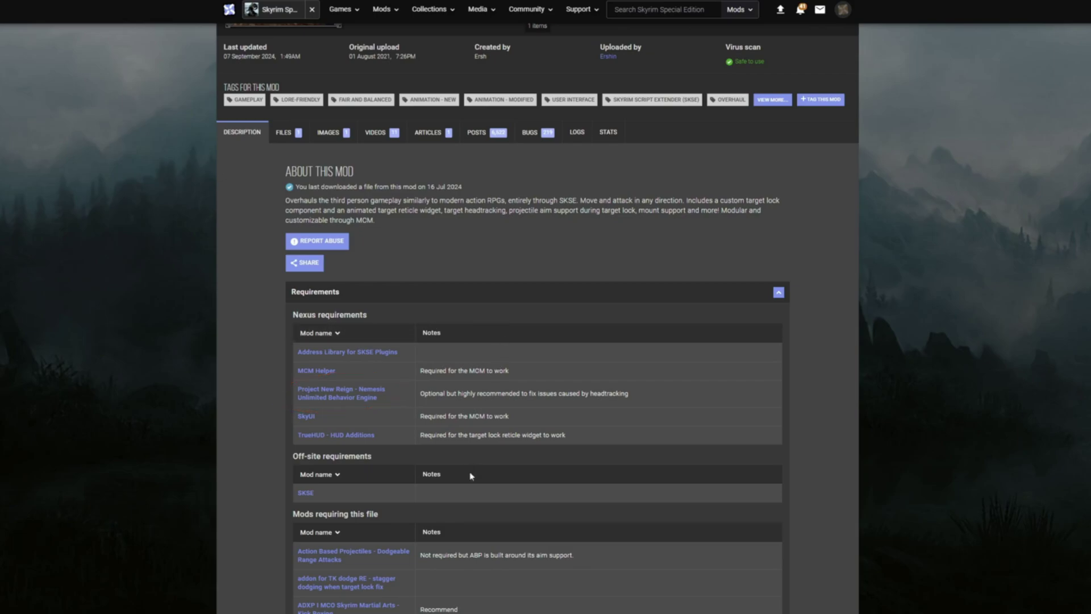
{"action": "scroll", "coordinate": [470, 476], "scroll_direction": "down", "scroll_amount": 4}
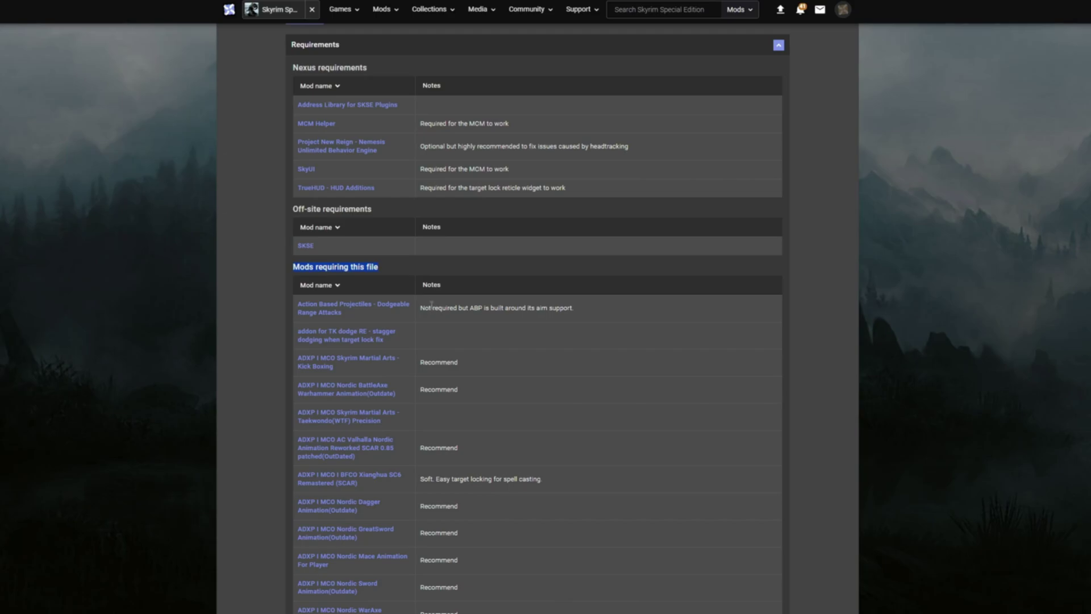
{"action": "scroll", "coordinate": [455, 351], "scroll_direction": "down", "scroll_amount": 6}
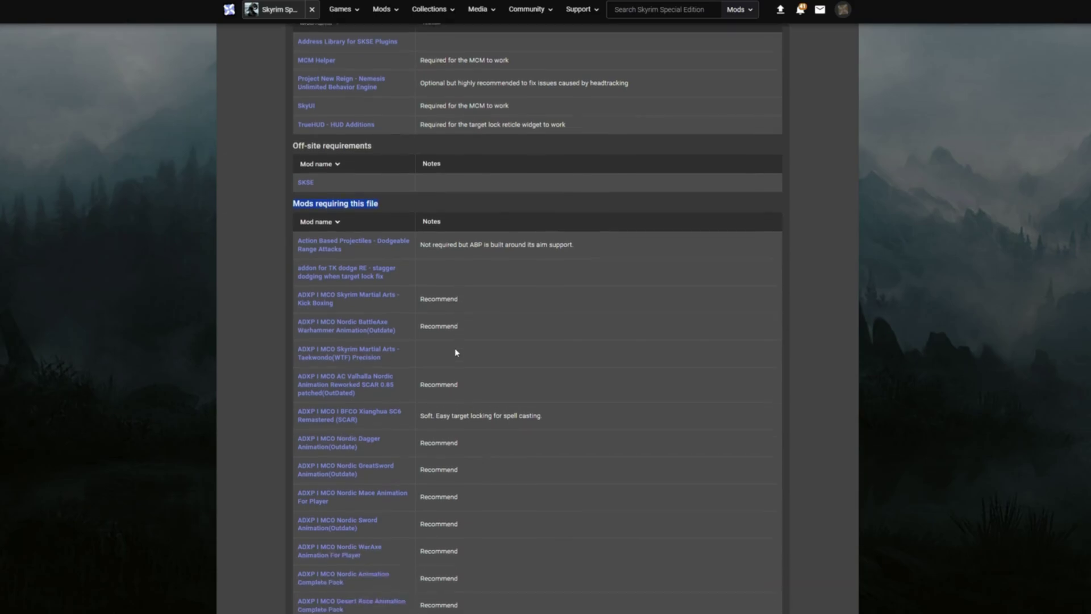
{"action": "scroll", "coordinate": [456, 348], "scroll_direction": "down", "scroll_amount": 4}
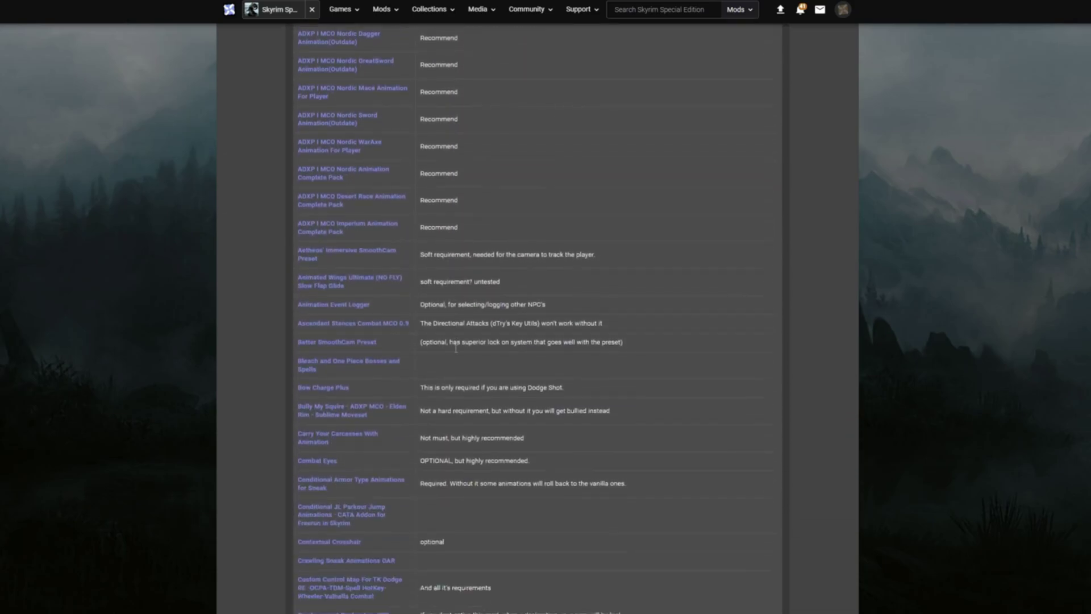
{"action": "scroll", "coordinate": [455, 352], "scroll_direction": "down", "scroll_amount": 6}
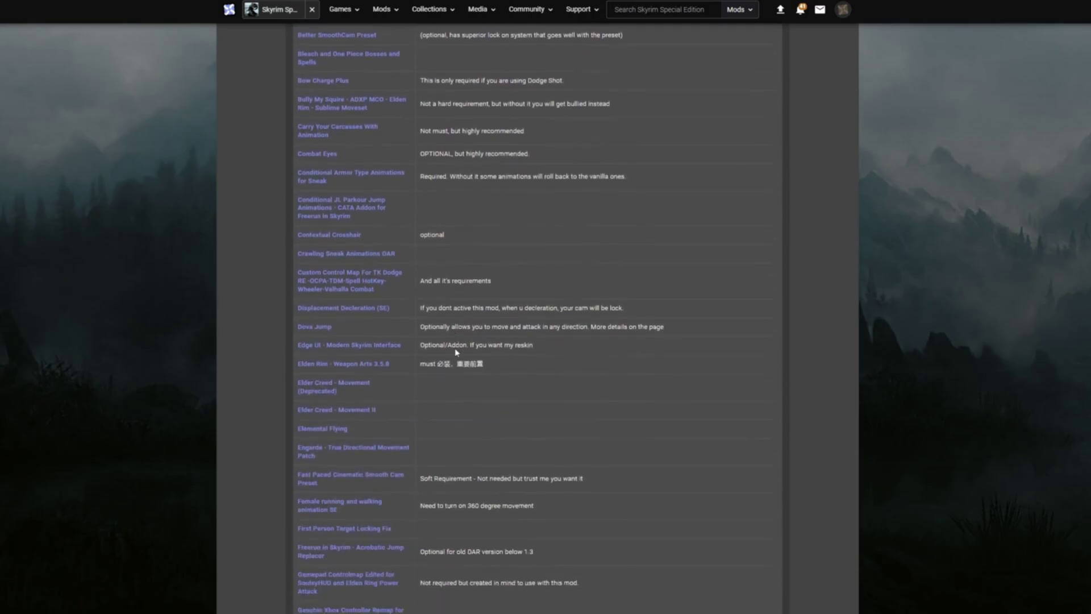
{"action": "scroll", "coordinate": [455, 352], "scroll_direction": "down", "scroll_amount": 6}
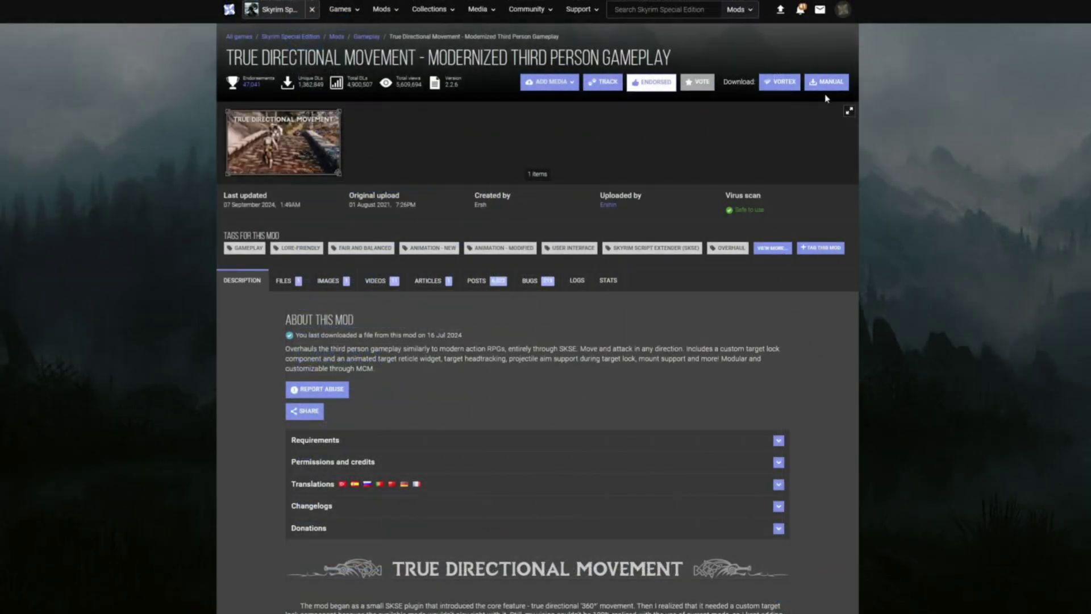
Open the Nexus Mods account's download history and look through the downloaded mods
{"action": "left_click", "coordinate": [842, 9]}
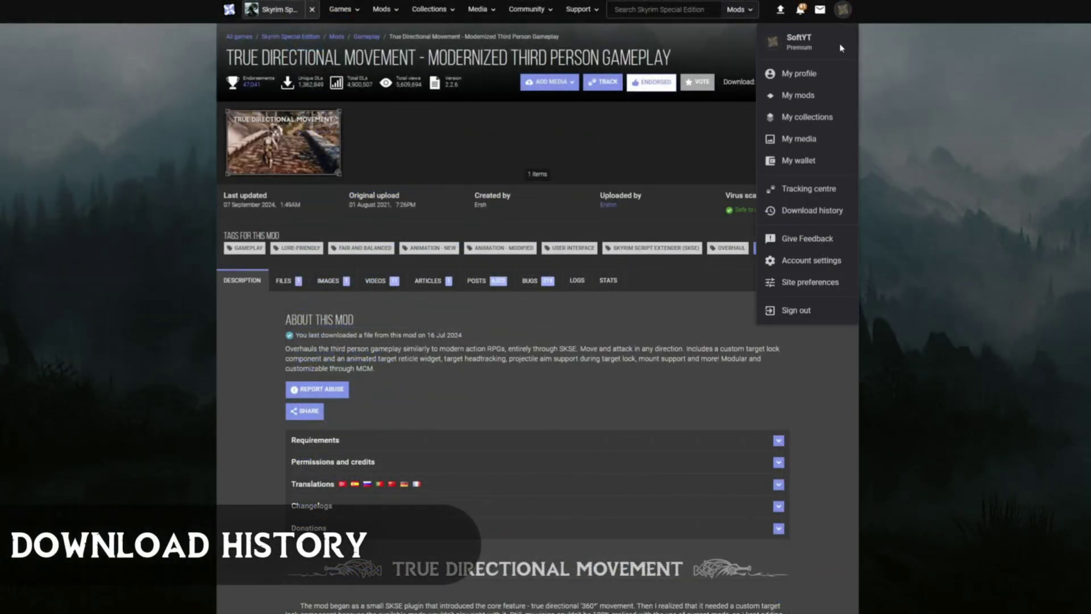
{"action": "left_click", "coordinate": [817, 212]}
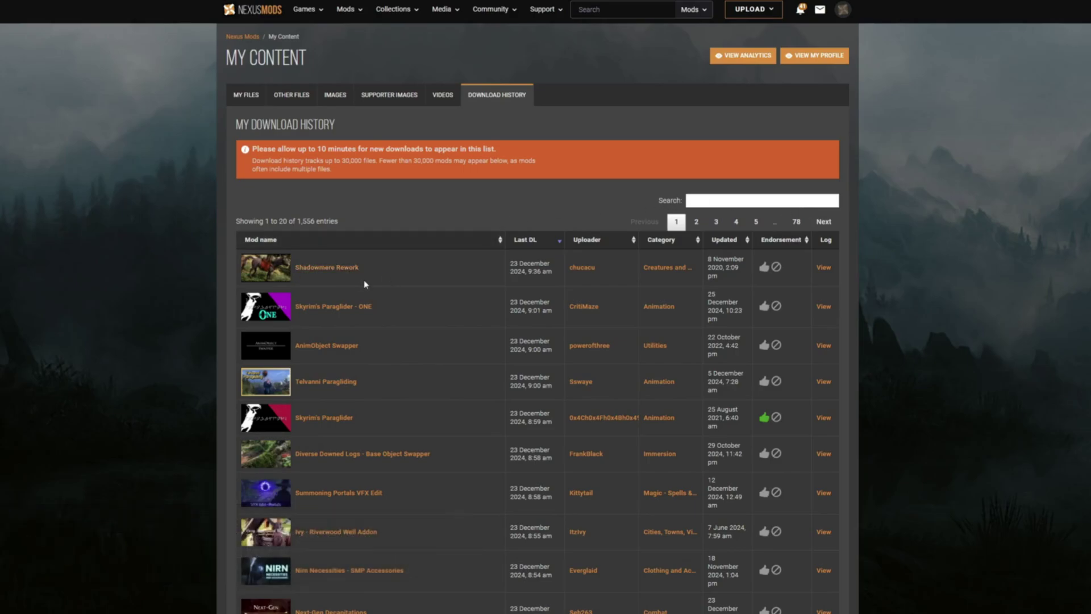
{"action": "scroll", "coordinate": [402, 284], "scroll_direction": "down", "scroll_amount": 4}
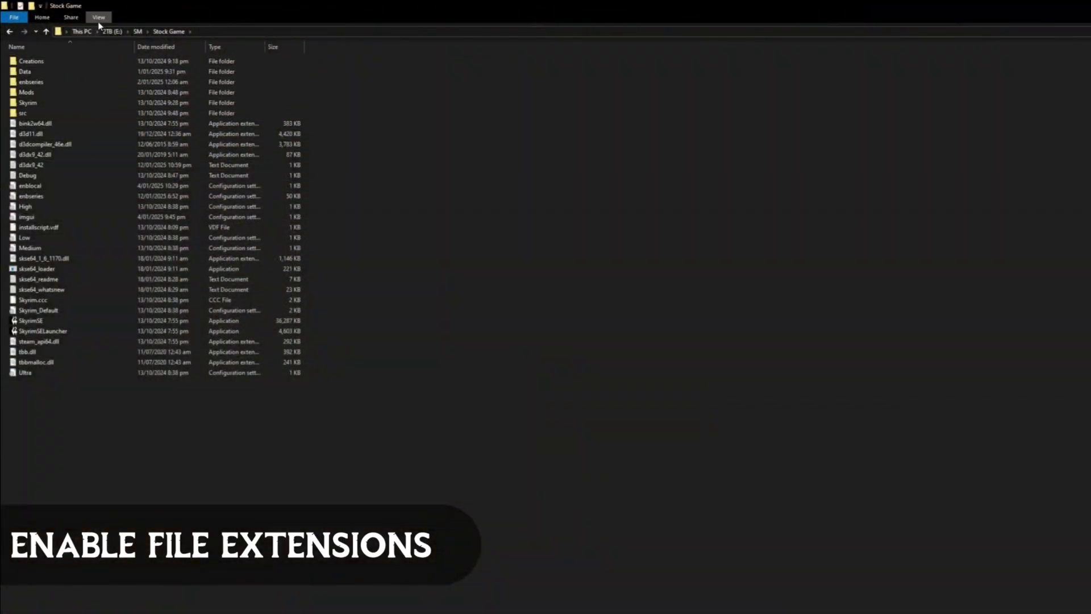
Turn on file name extensions for the Stock Game folder in File Explorer
{"action": "left_click", "coordinate": [99, 17]}
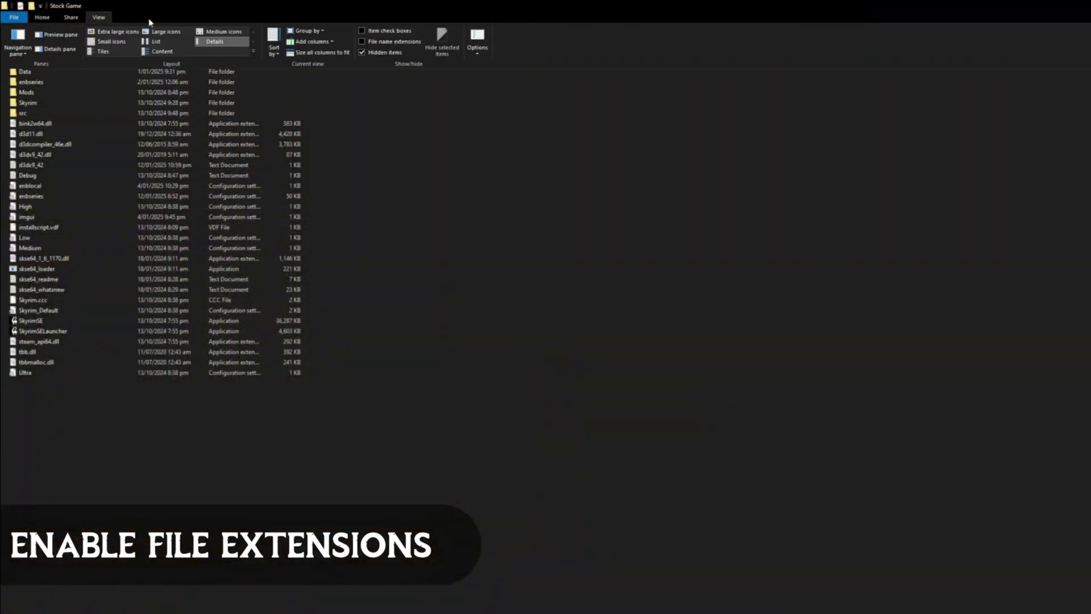
{"action": "left_click", "coordinate": [362, 44]}
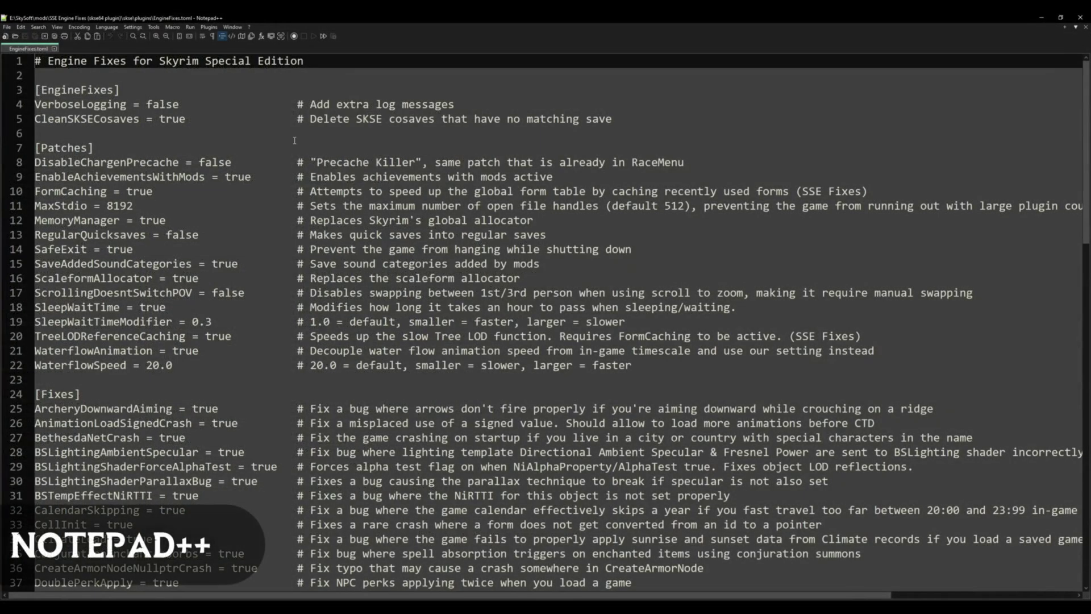
{"action": "left_click", "coordinate": [244, 306]}
{"action": "left_click", "coordinate": [250, 293]}
{"action": "left_click", "coordinate": [231, 277]}
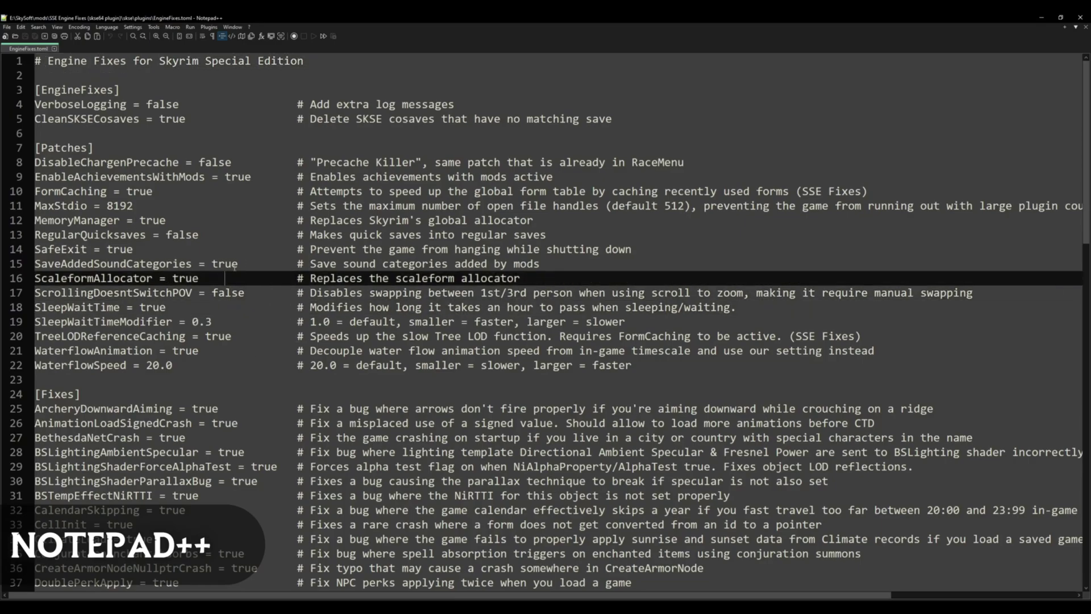
{"action": "left_click", "coordinate": [243, 264]}
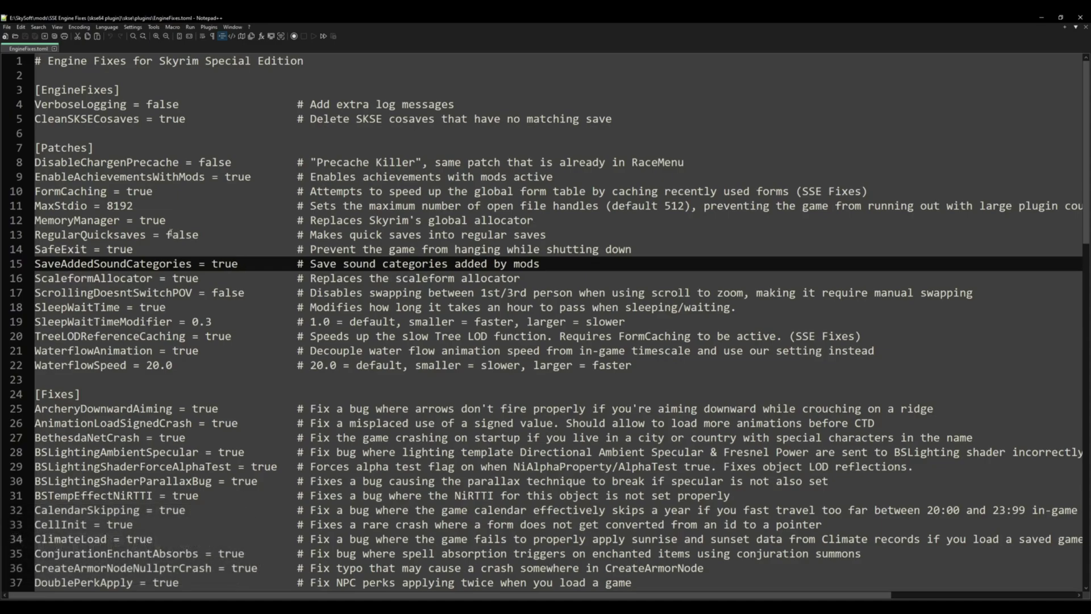
In Notepad++, look through the EngineFixes.toml settings and the stack entries of the Skyrim crash log
{"action": "scroll", "coordinate": [265, 340], "scroll_direction": "down", "scroll_amount": 7}
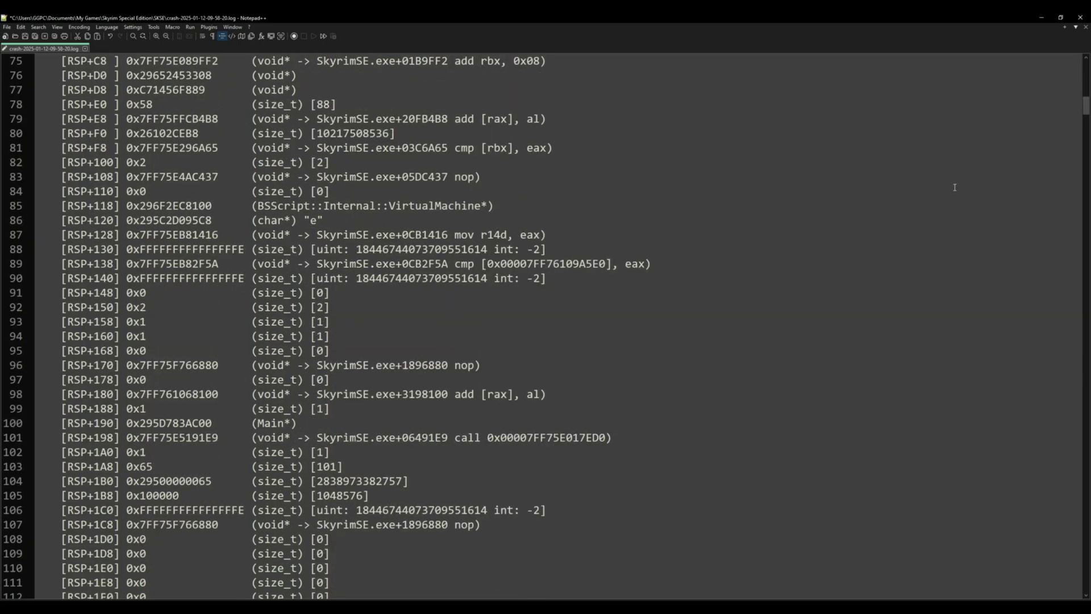
{"action": "scroll", "coordinate": [955, 188], "scroll_direction": "down", "scroll_amount": 7}
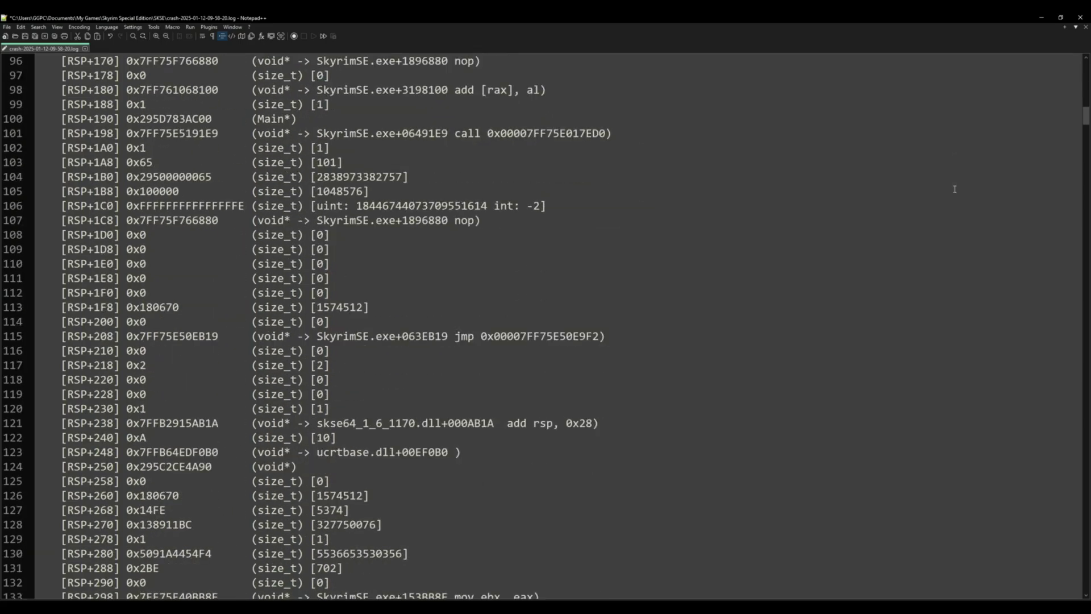
{"action": "scroll", "coordinate": [955, 189], "scroll_direction": "down", "scroll_amount": 7}
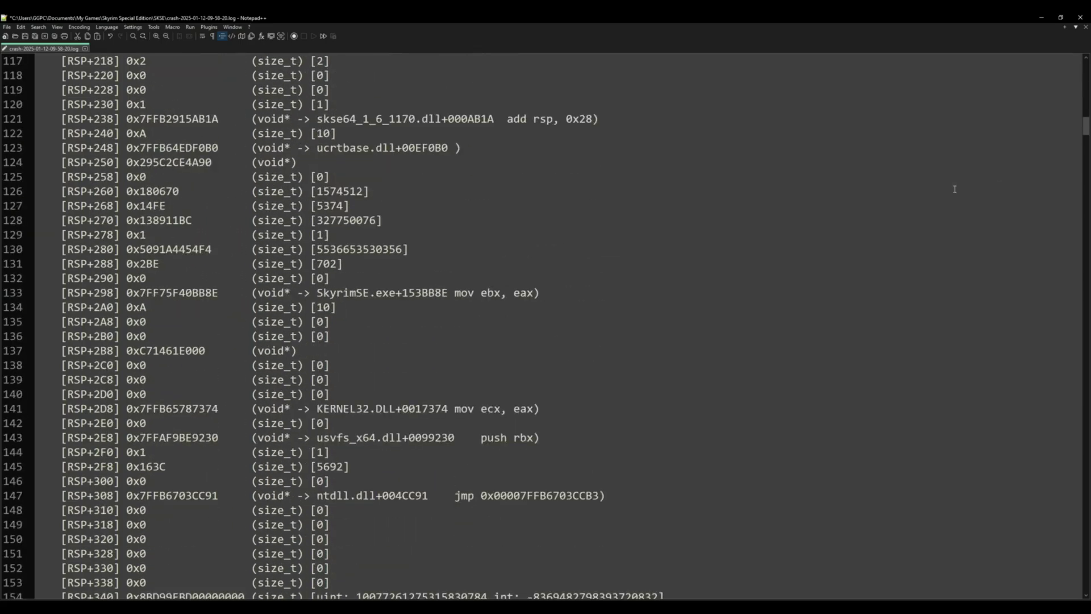
{"action": "scroll", "coordinate": [954, 189], "scroll_direction": "down", "scroll_amount": 8}
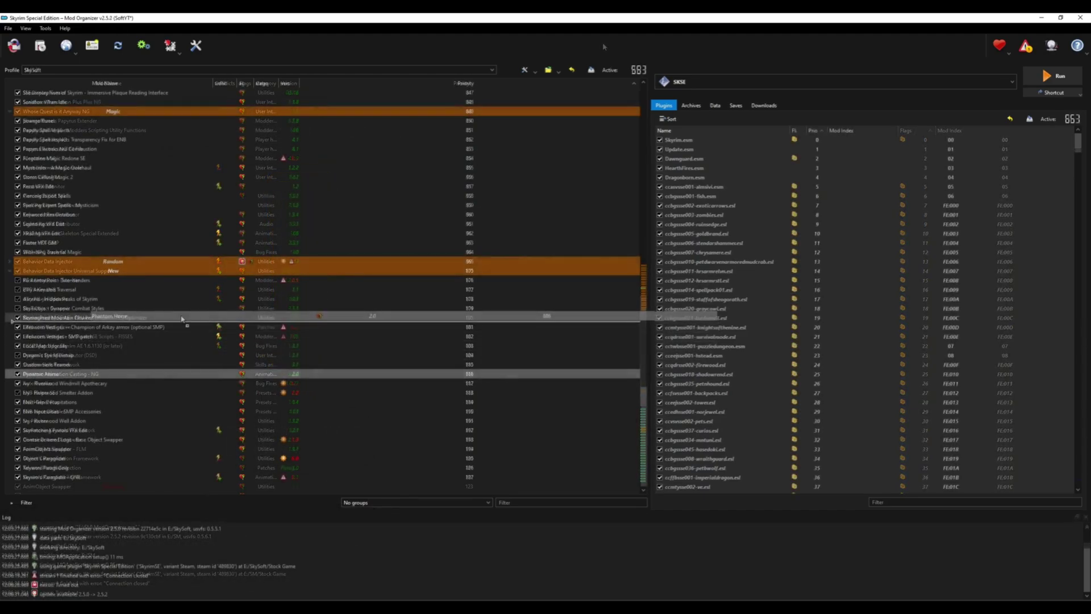
In Mod Organizer, move Phantom Horse below Summoning Portals VFX Edit and the block from Shadowmere Rework to Next-Gen Decapitations below Wizarding Traversal Magic
{"action": "left_click_drag", "start_coordinate": [182, 319], "coordinate": [187, 427]}
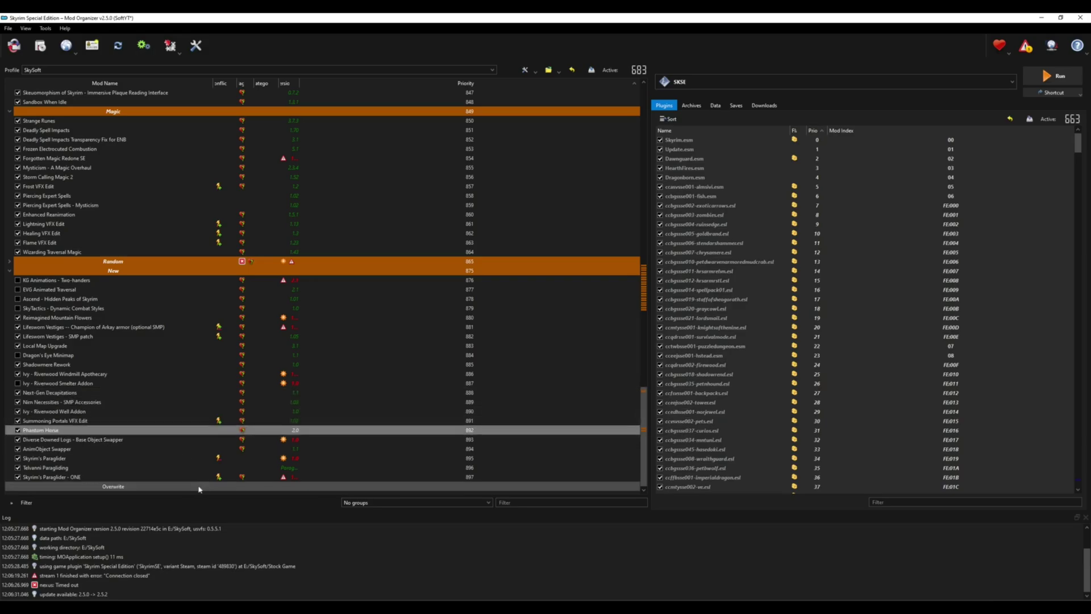
{"action": "left_click_drag", "start_coordinate": [199, 489], "coordinate": [84, 254]}
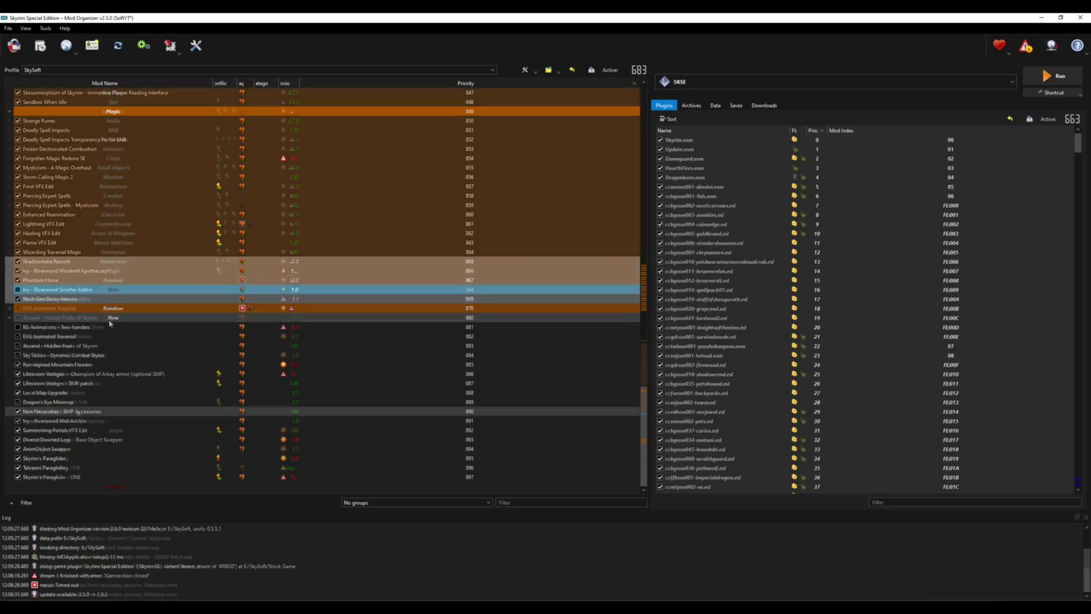
Reposition the Local Map Upgrade mod in the mod list with the Send to command
{"action": "right_click", "coordinate": [87, 412]}
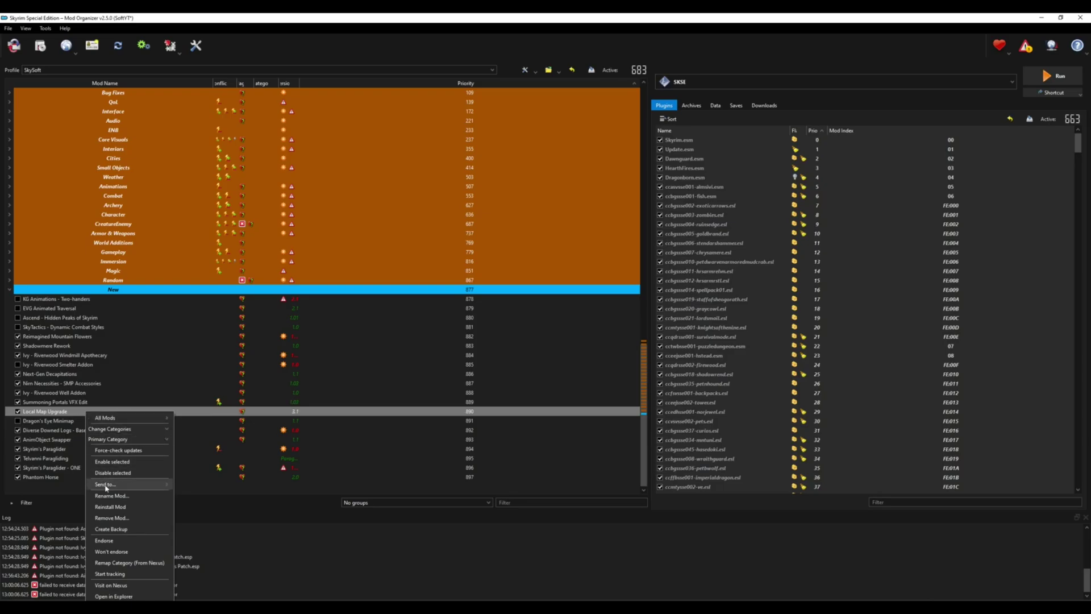
{"action": "mouse_move", "coordinate": [106, 485]}
{"action": "left_click", "coordinate": [193, 506]}
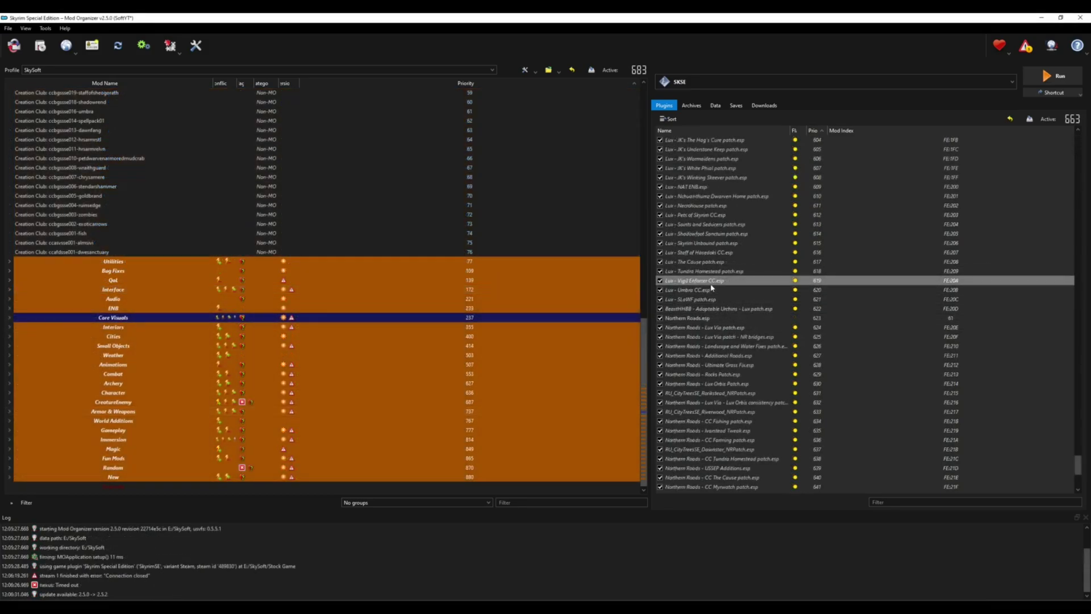
Move the plugin Lux - Vigil Enforcer CC.esp below Lux - Umbra CC.esp and sort the whole plugin list with LOOT
{"action": "left_click_drag", "start_coordinate": [712, 283], "coordinate": [748, 291]}
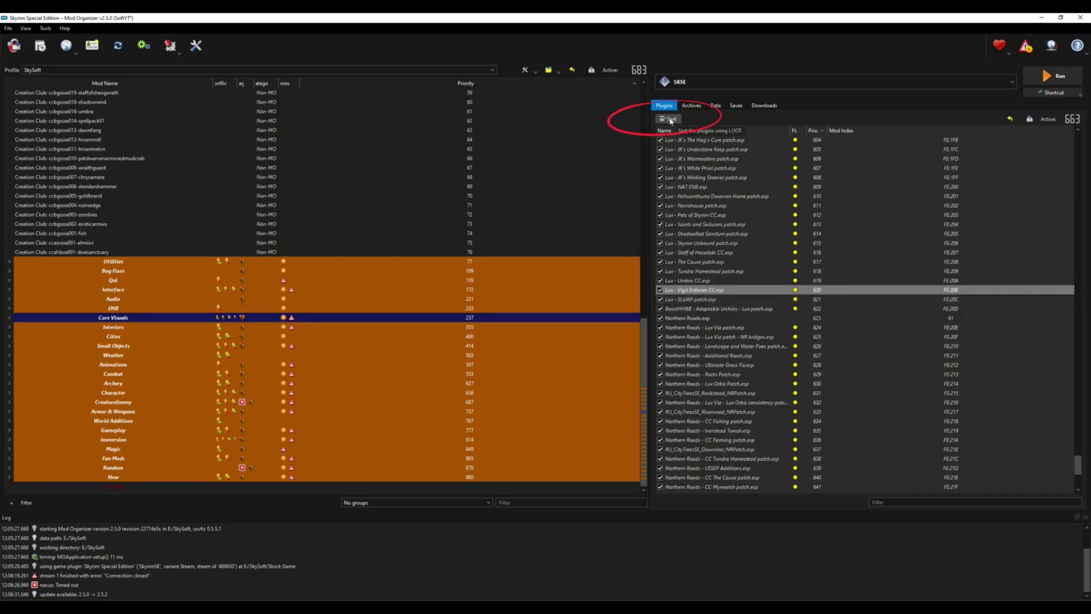
{"action": "left_click", "coordinate": [671, 121]}
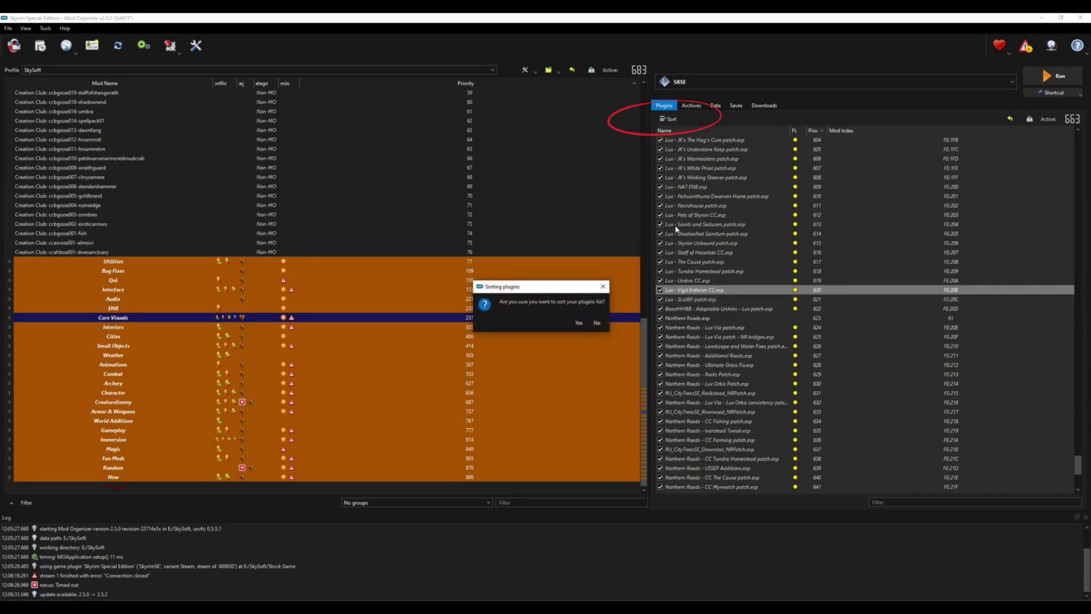
{"action": "left_click", "coordinate": [579, 323]}
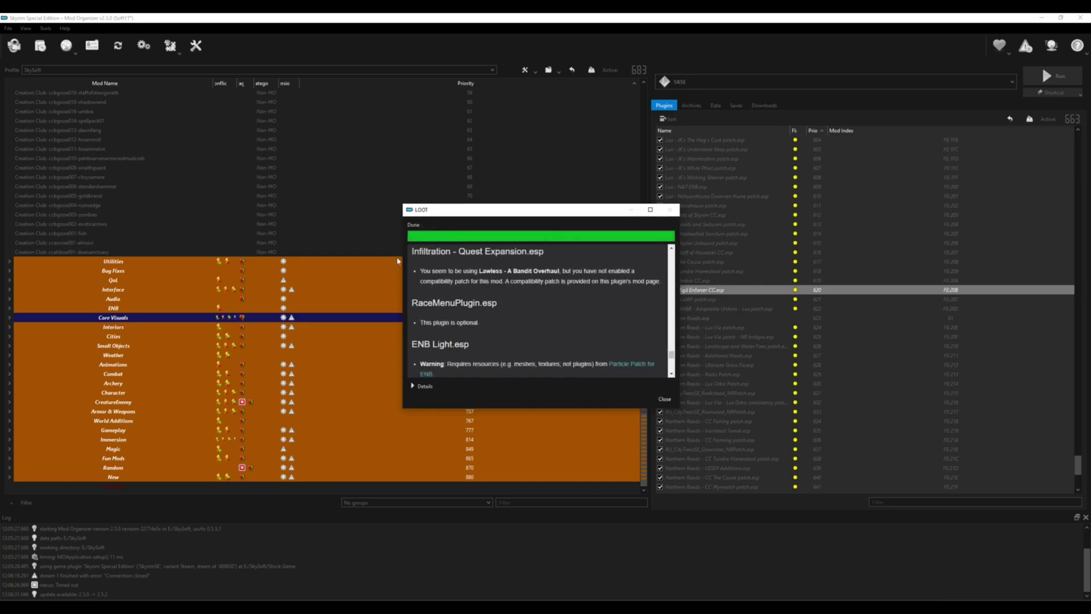
Examine the LOOT report entry for Infiltration - Quest Expansion.esp about a compatibility patch and close the report
{"action": "left_click_drag", "start_coordinate": [534, 252], "coordinate": [412, 252]}
{"action": "left_click", "coordinate": [429, 275]}
{"action": "left_click_drag", "start_coordinate": [506, 279], "coordinate": [665, 287]}
{"action": "left_click", "coordinate": [582, 301]}
{"action": "left_click", "coordinate": [664, 398]}
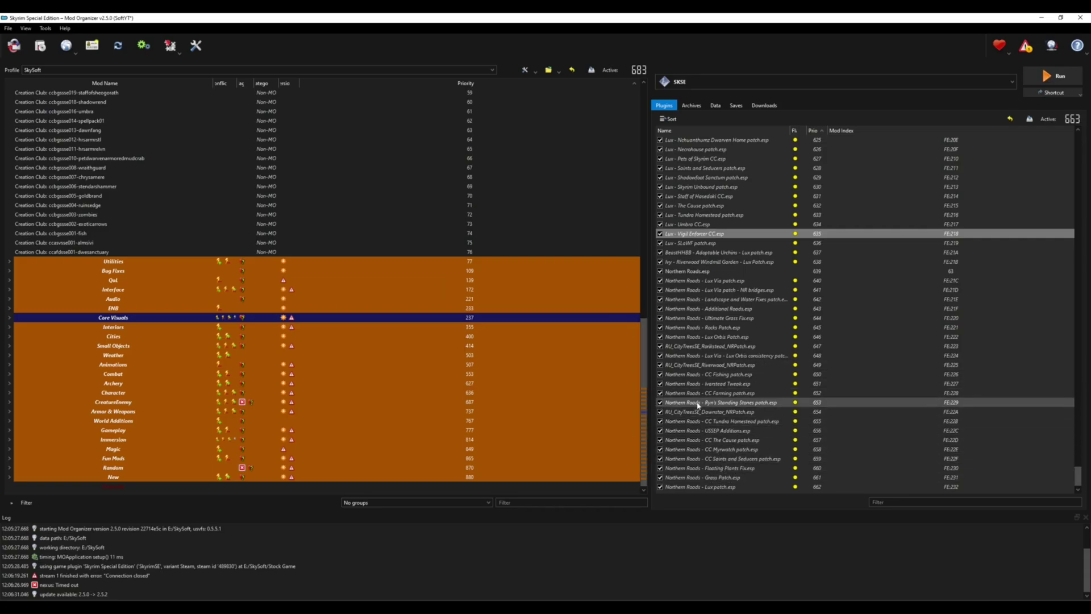
Move the plugin Northern Roads - Ryn's Standing Stones patch.esp below Northern Roads - Floating Plants Fix.esp
{"action": "left_click_drag", "start_coordinate": [698, 405], "coordinate": [772, 473]}
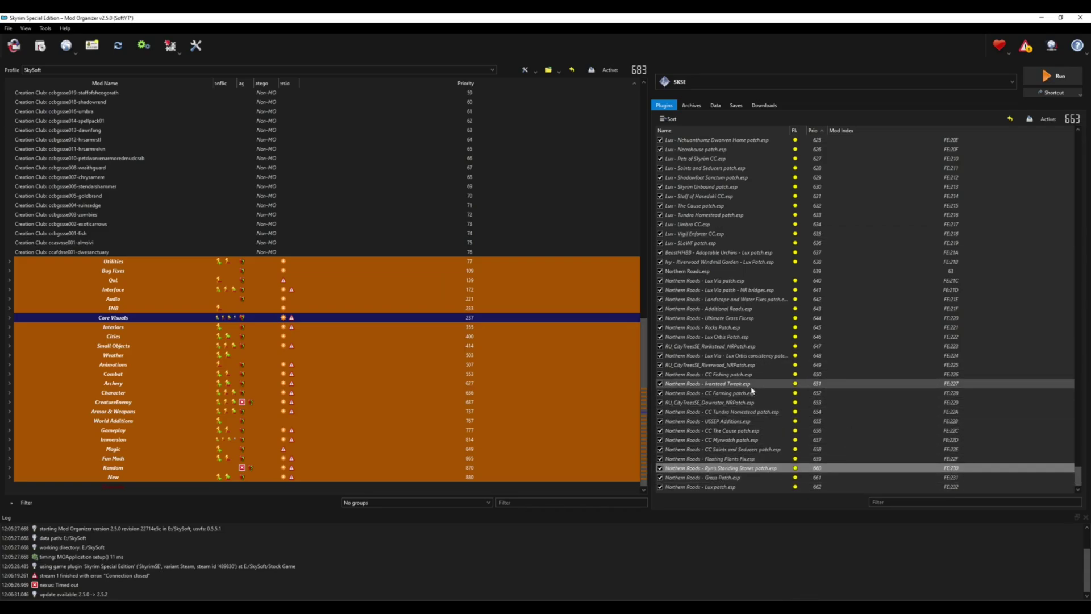
Expand and collapse separators such as Core Visuals, Audio, QoL and Bug Fixes to review how the mods are grouped
{"action": "scroll", "coordinate": [10, 208], "scroll_direction": "down", "scroll_amount": 4}
{"action": "left_click", "coordinate": [10, 206]}
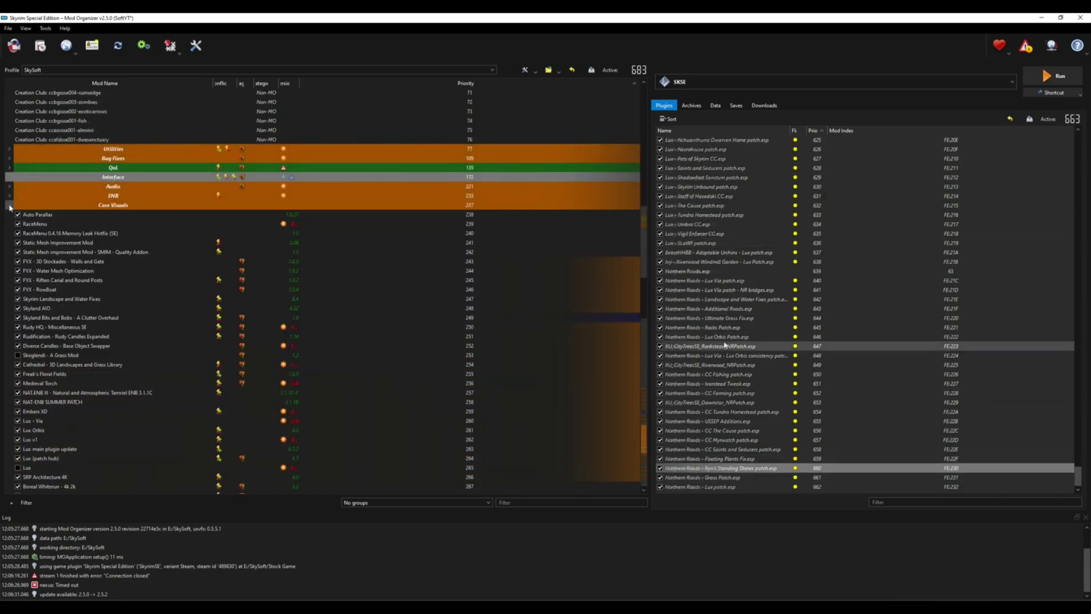
{"action": "left_click", "coordinate": [9, 206]}
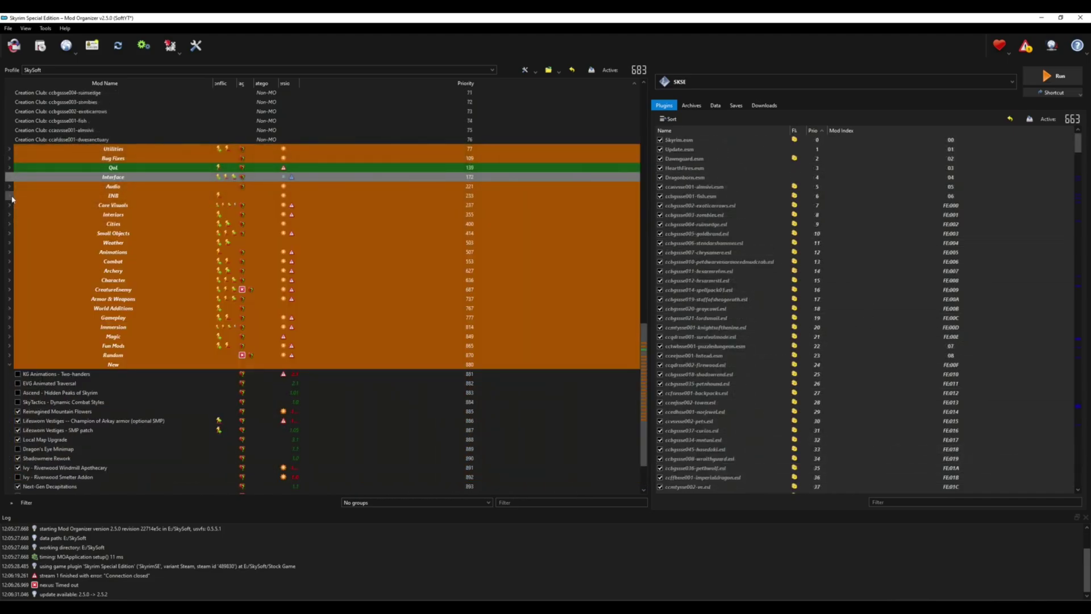
{"action": "left_click", "coordinate": [10, 188]}
{"action": "left_click", "coordinate": [10, 186]}
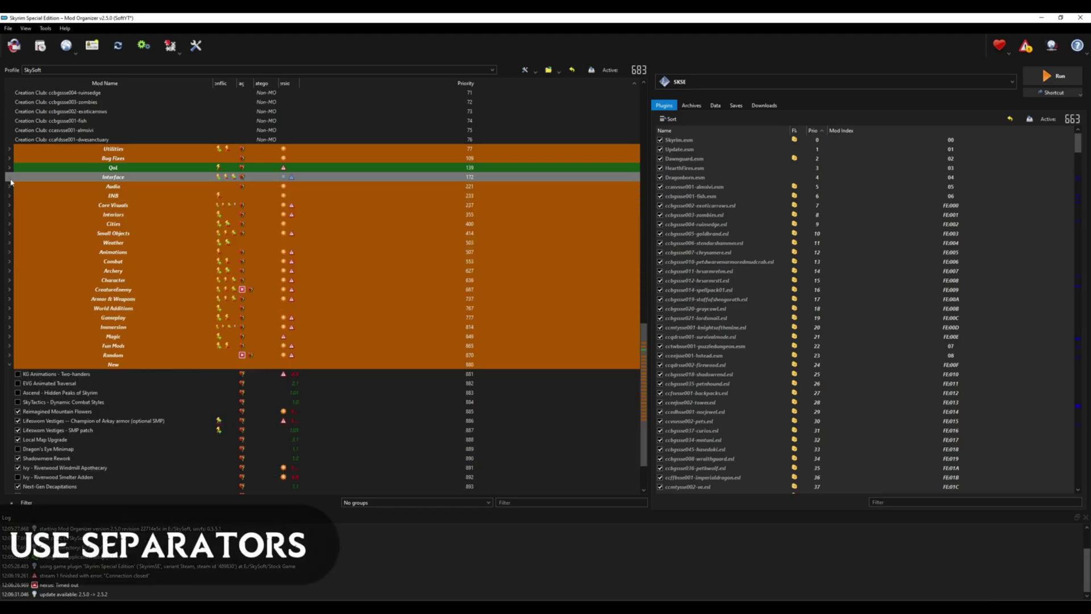
{"action": "left_click", "coordinate": [10, 168]}
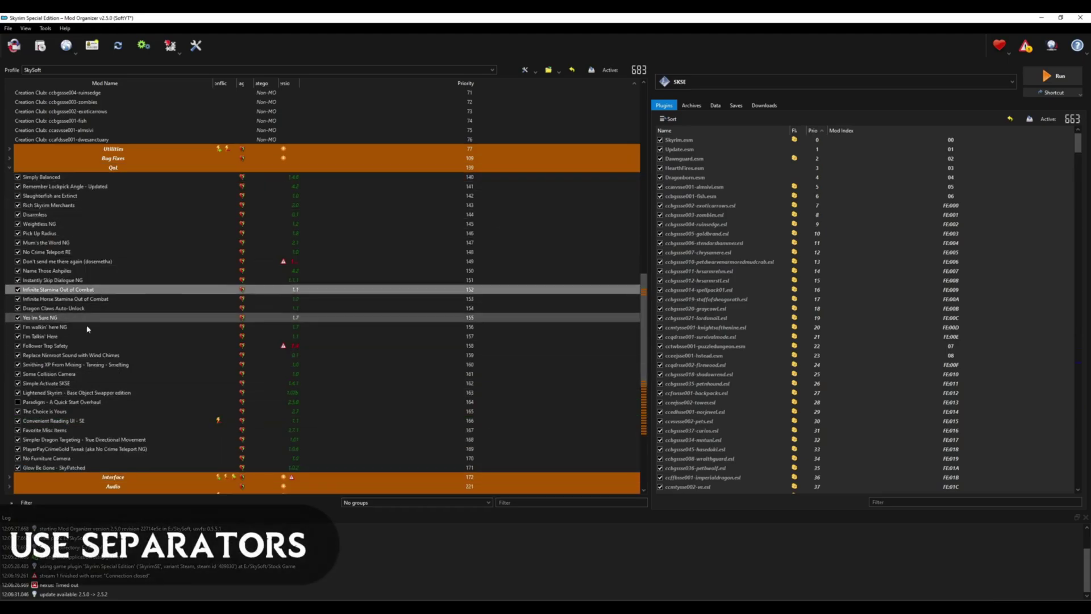
{"action": "scroll", "coordinate": [287, 260], "scroll_direction": "up", "scroll_amount": 3}
{"action": "scroll", "coordinate": [171, 284], "scroll_direction": "down", "scroll_amount": 5}
{"action": "scroll", "coordinate": [68, 206], "scroll_direction": "up", "scroll_amount": 2}
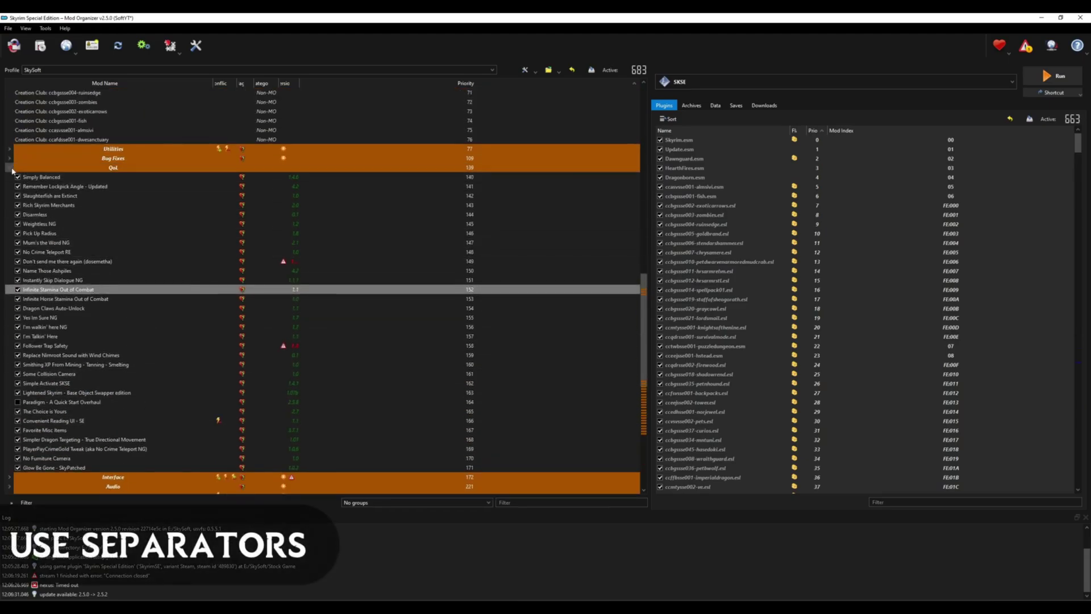
{"action": "left_click", "coordinate": [10, 167]}
{"action": "left_click", "coordinate": [10, 158]}
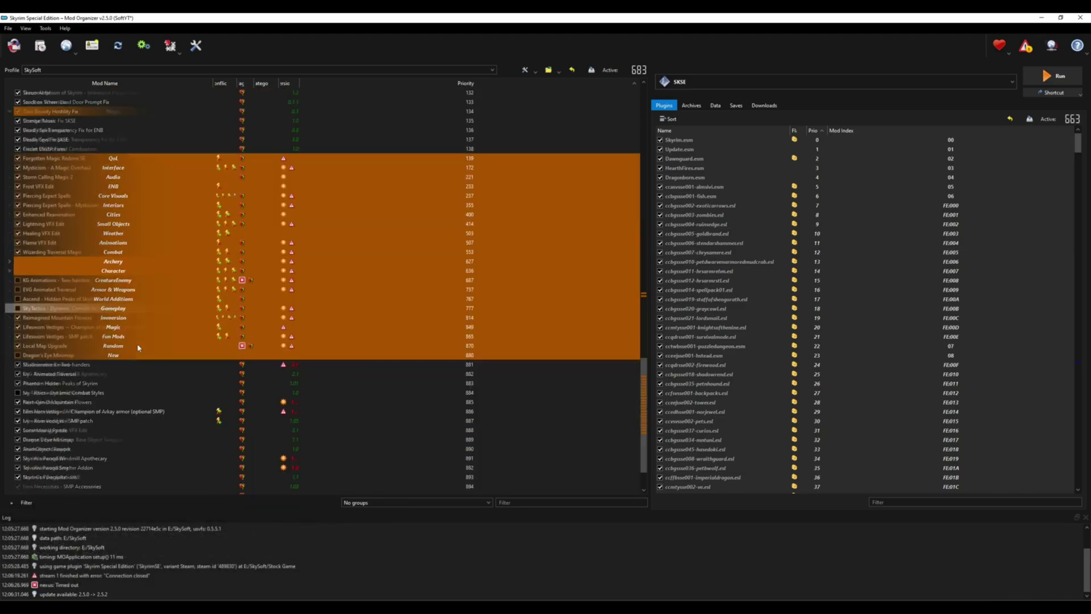
Create a separator named Fun Mods from the SkyTactics - Dynamic Combat Styles mod's options
{"action": "right_click", "coordinate": [197, 311]}
{"action": "key", "text": "Escape"}
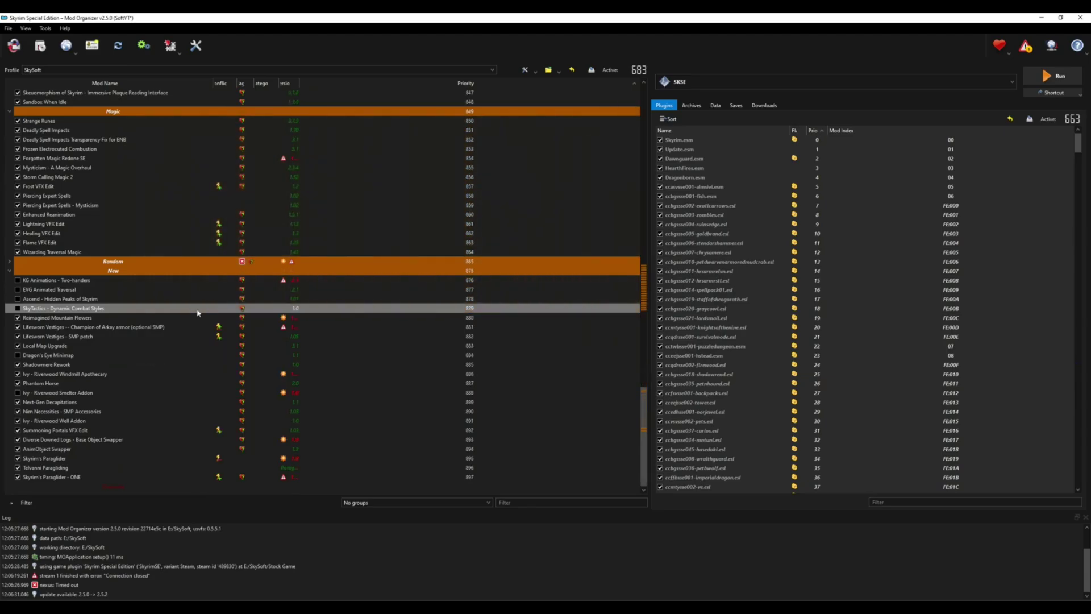
{"action": "right_click", "coordinate": [198, 312]}
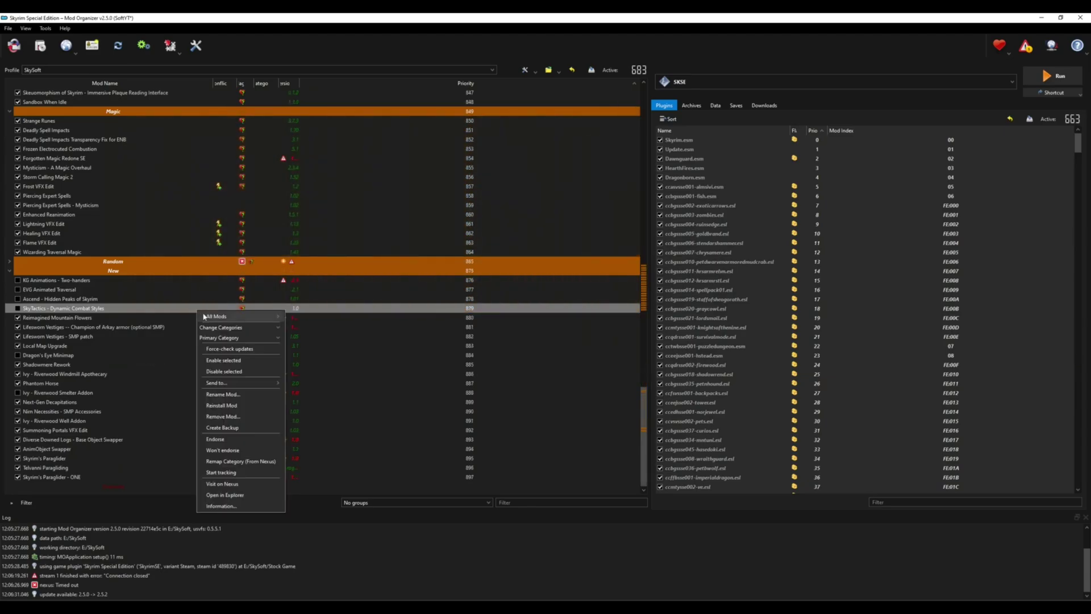
{"action": "mouse_move", "coordinate": [281, 317]}
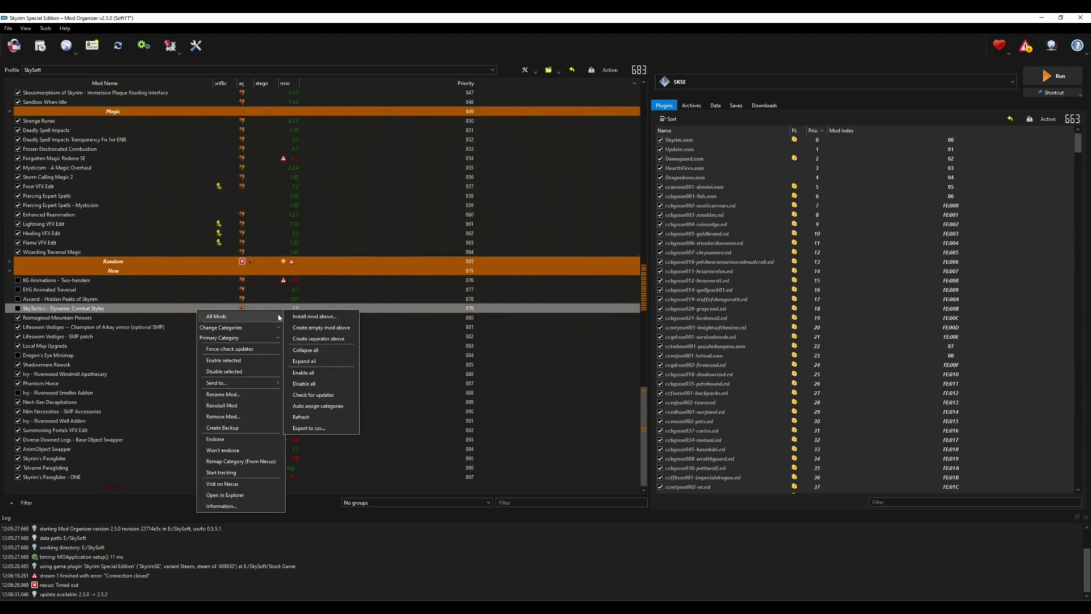
{"action": "left_click", "coordinate": [317, 340]}
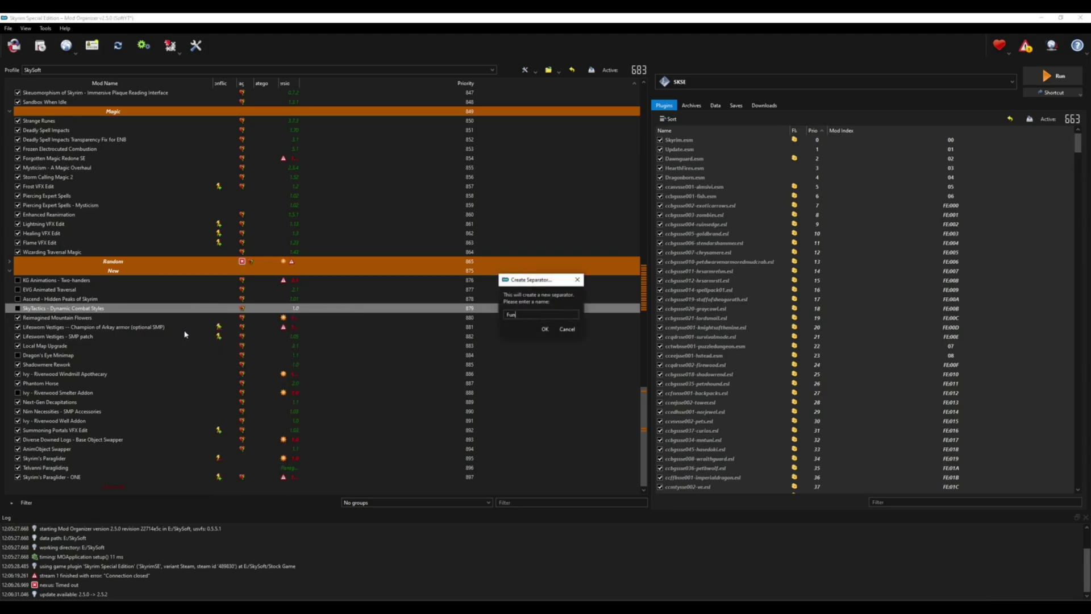
{"action": "key", "text": "Return"}
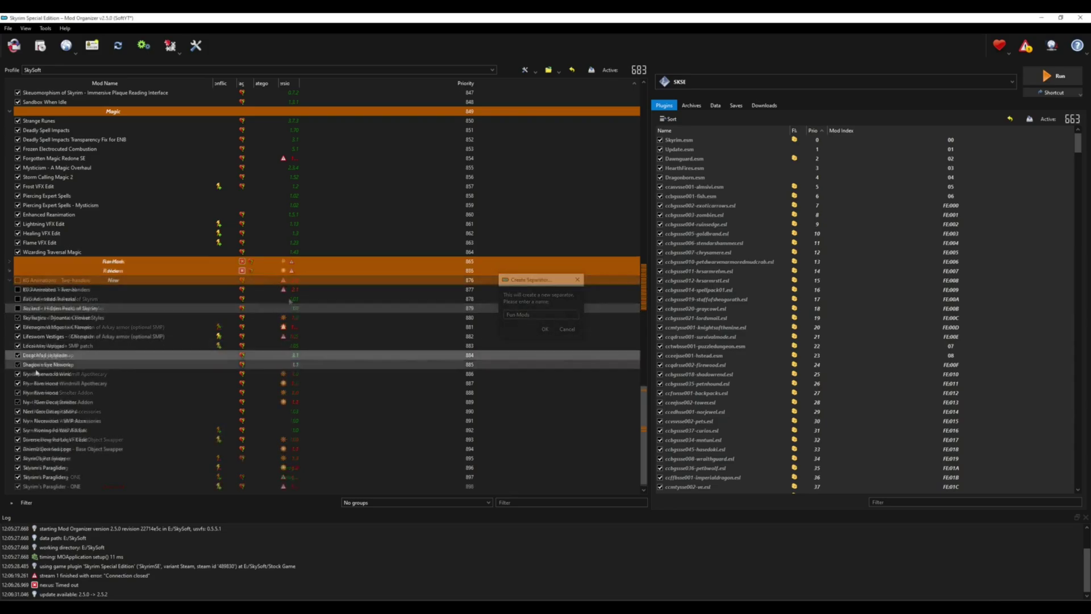
Place Phantom Horse and the Skyrim's Paraglider, Telvanni Paragliding and Skyrim's Paraglider - ONE mods under the Fun Mods separator
{"action": "left_click_drag", "start_coordinate": [44, 392], "coordinate": [24, 272]}
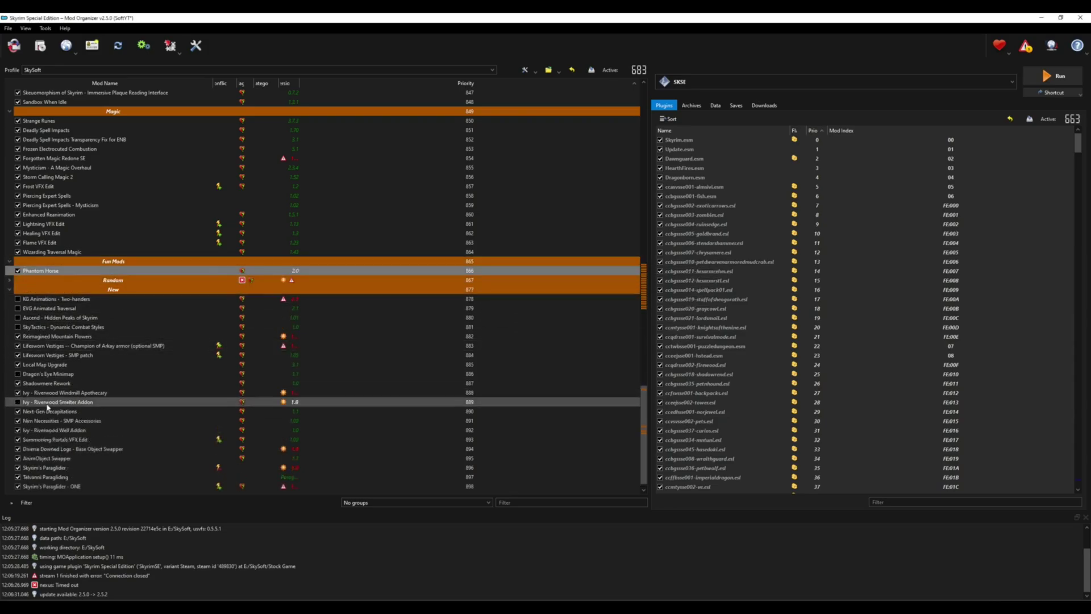
{"action": "right_click", "coordinate": [52, 484]}
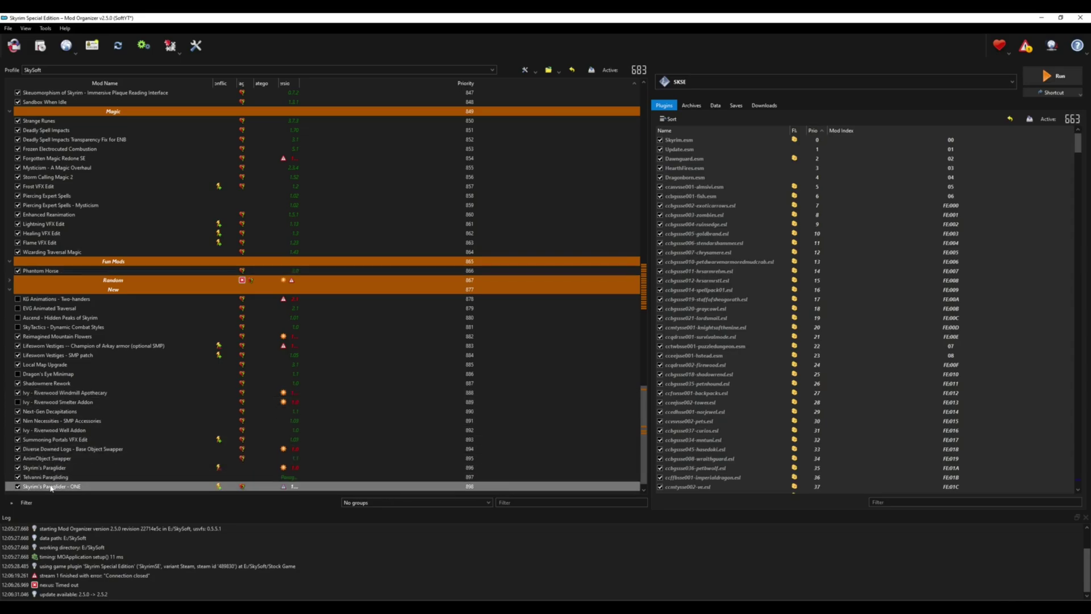
{"action": "left_click", "coordinate": [74, 368]}
Change the color of the Bug Fixes separator to a different basic color
{"action": "right_click", "coordinate": [132, 142]}
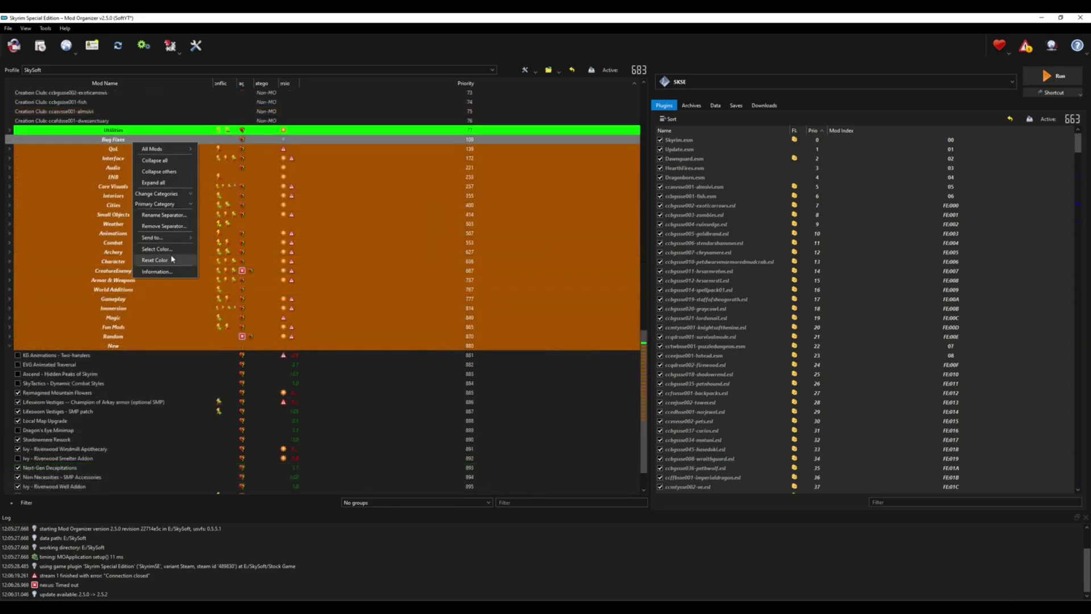
{"action": "left_click", "coordinate": [157, 249]}
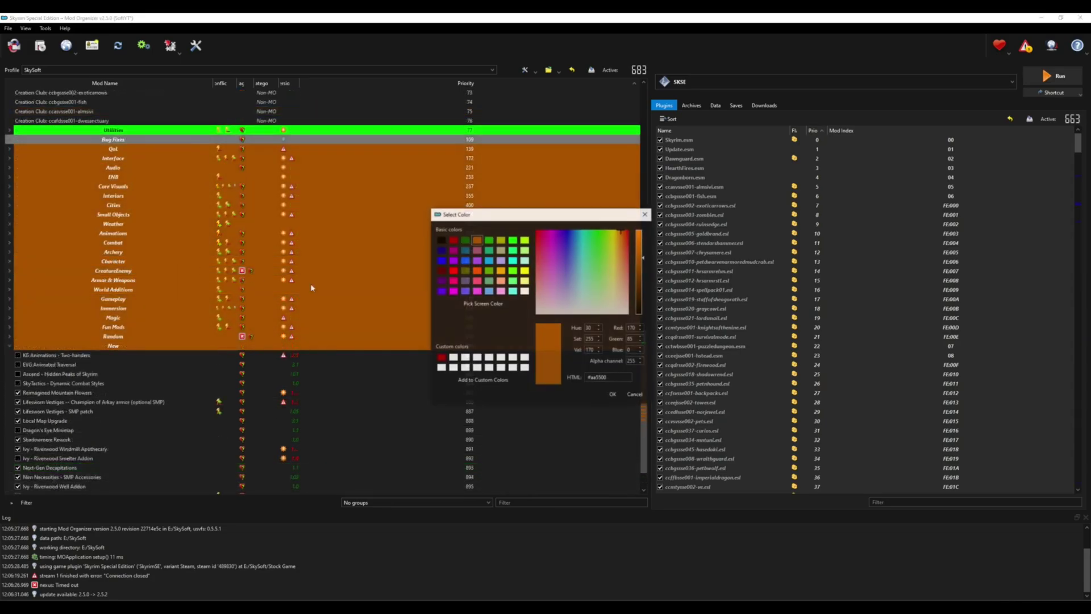
{"action": "left_click", "coordinate": [453, 250]}
{"action": "left_click", "coordinate": [613, 394]}
{"action": "left_click", "coordinate": [398, 345]}
{"action": "scroll", "coordinate": [401, 400], "scroll_direction": "down", "scroll_amount": 1}
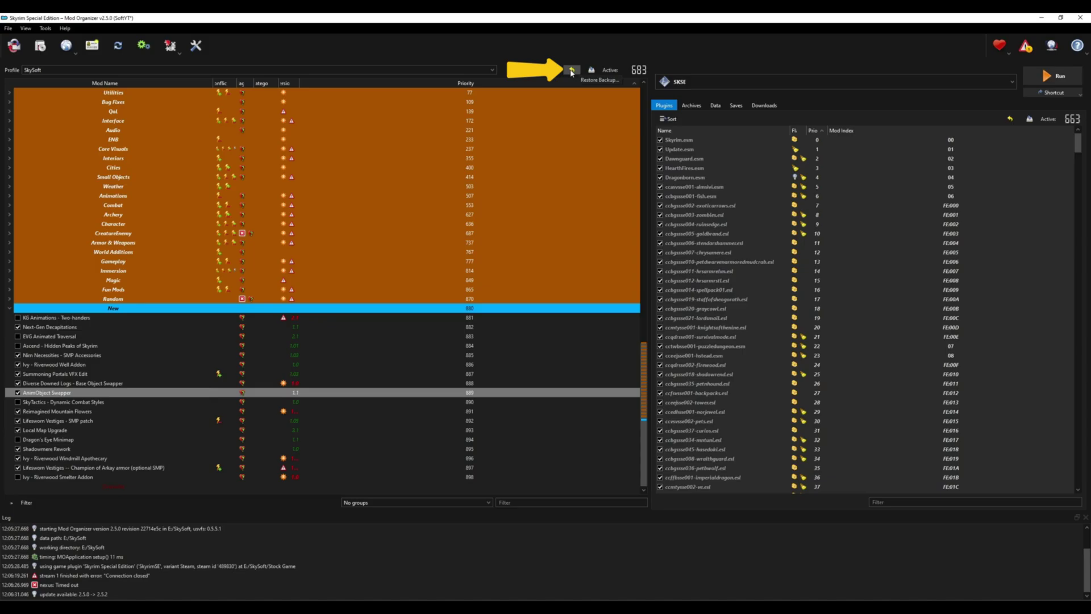
Restore the mod list order from the first backup in the list
{"action": "left_click", "coordinate": [572, 71]}
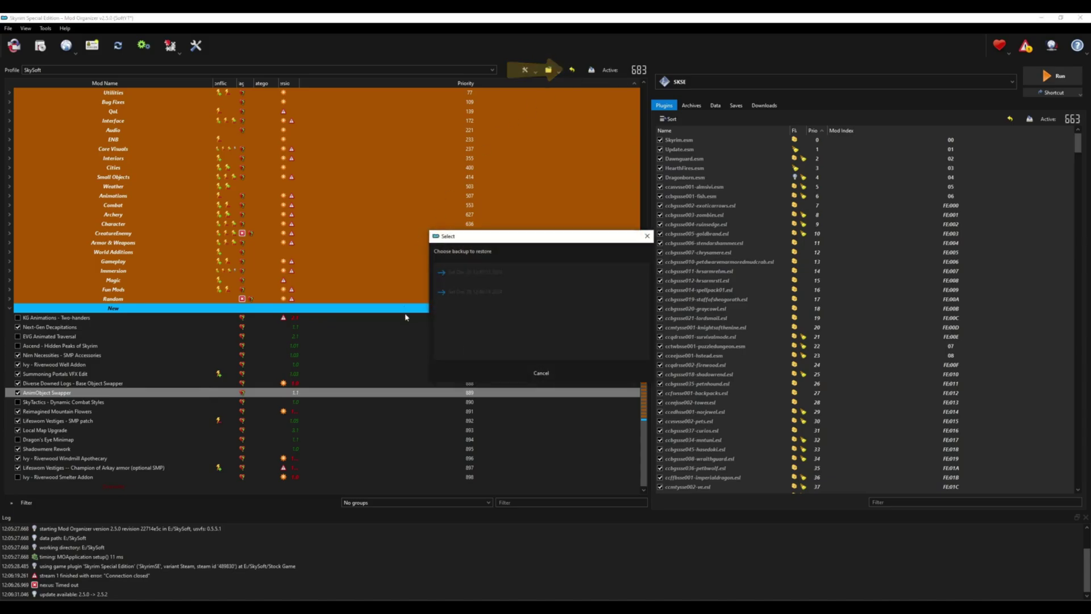
{"action": "left_click", "coordinate": [501, 273]}
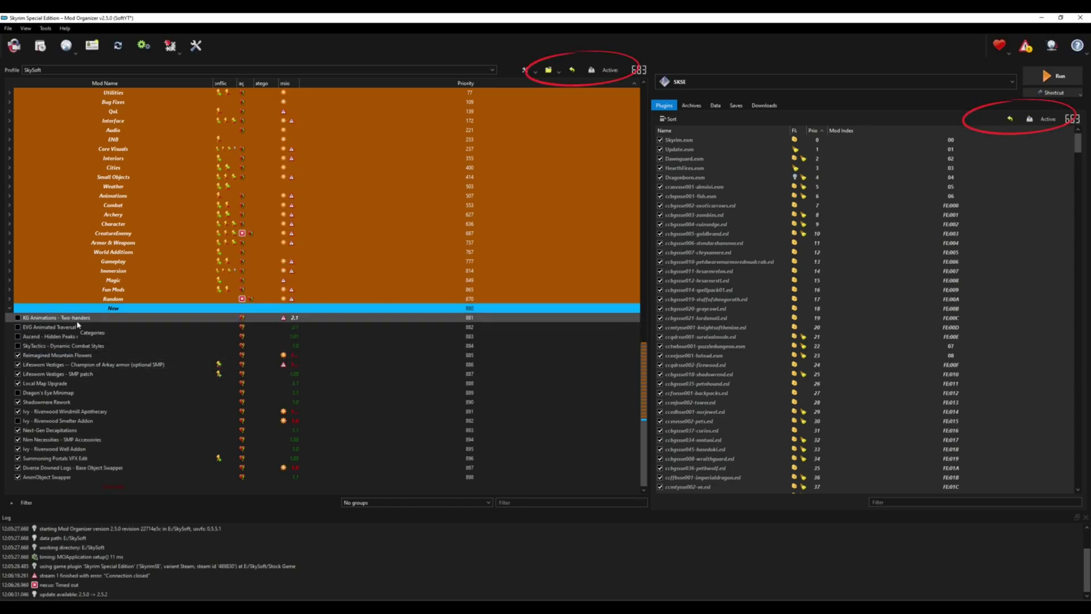
Open the Project New Reign - Nemesis Unlimited Behavior Engine mod's folder in Explorer and bring up the options of Better Jumping SE
{"action": "left_click_drag", "start_coordinate": [79, 324], "coordinate": [130, 273]}
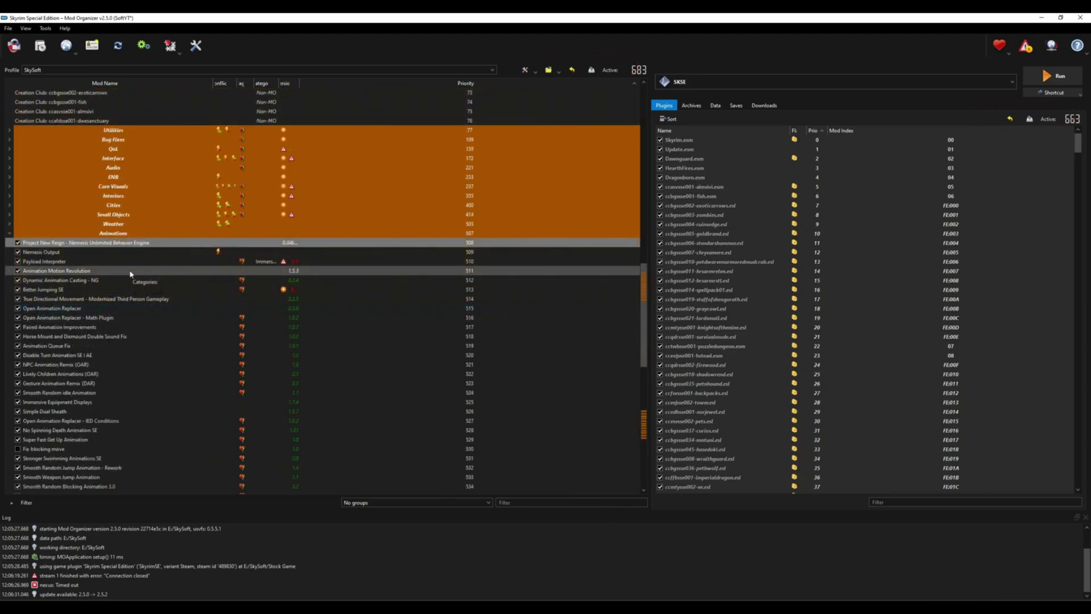
{"action": "right_click", "coordinate": [164, 248]}
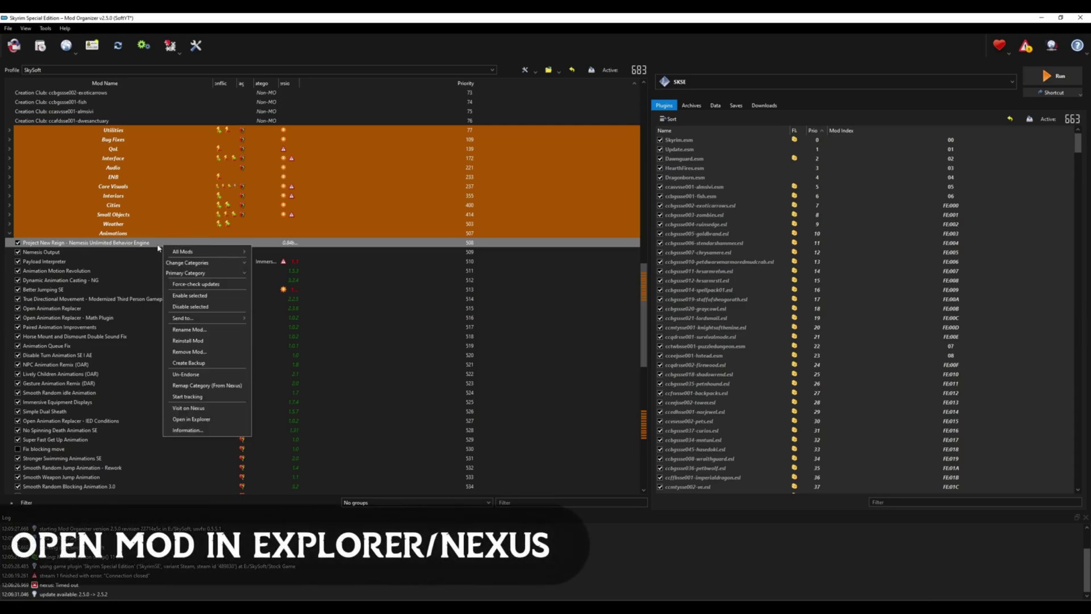
{"action": "left_click", "coordinate": [184, 419]}
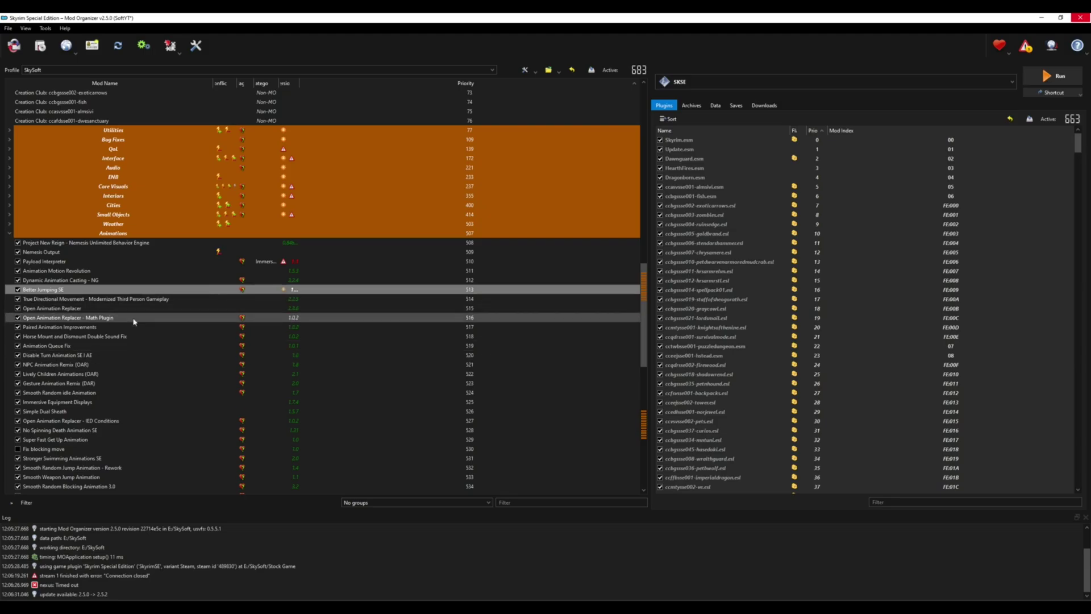
{"action": "right_click", "coordinate": [152, 293]}
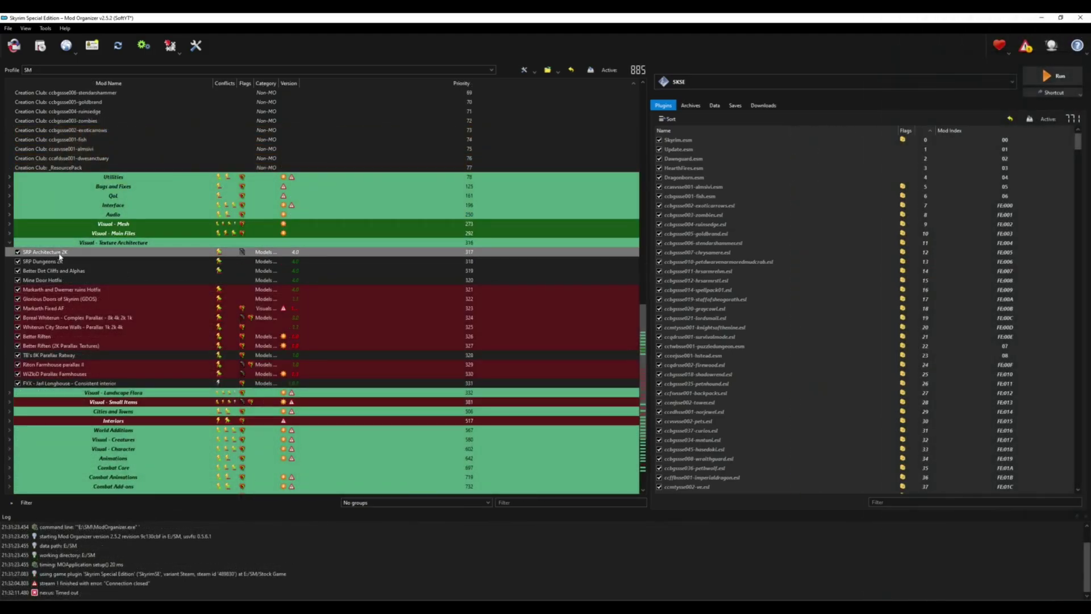
Open the details of the SRP Architecture 2K mod and examine its file conflicts with other mods
{"action": "double_click", "coordinate": [59, 254]}
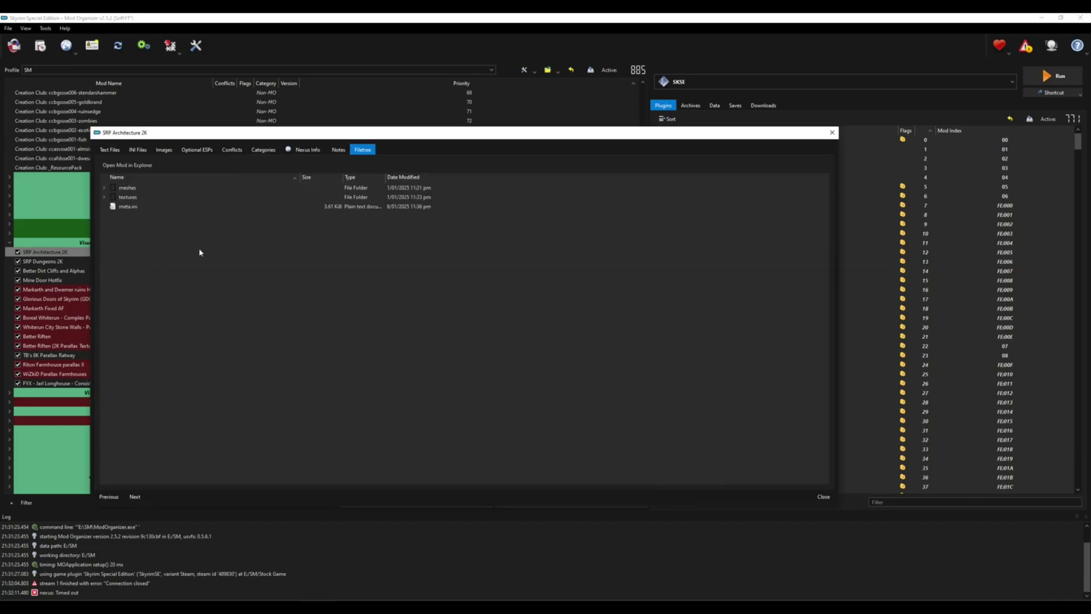
{"action": "left_click", "coordinate": [230, 151]}
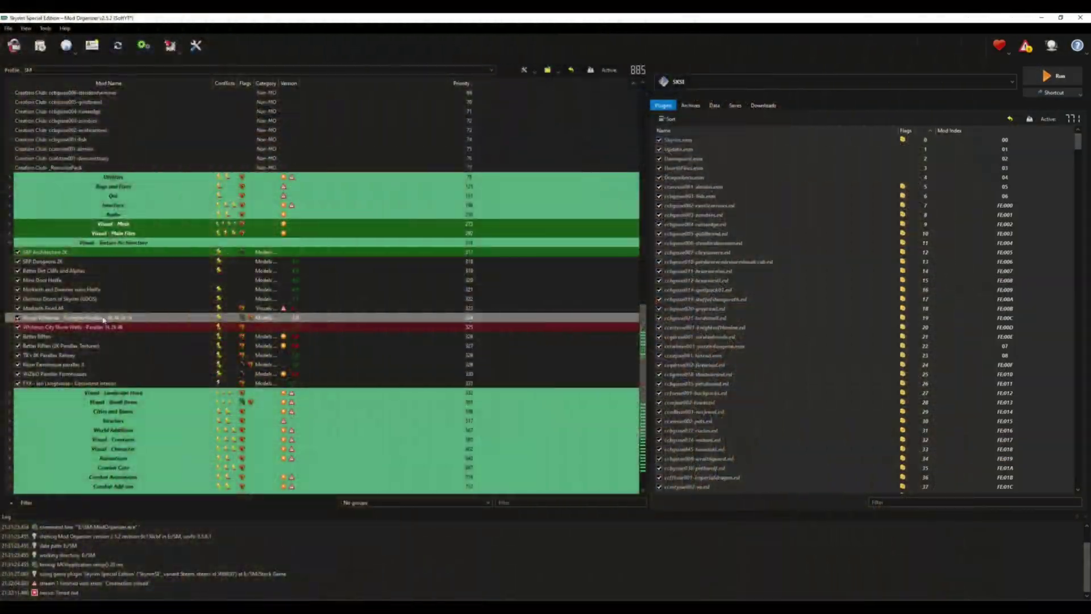
Browse the whiterun texture files of the Boreal Whiterun - Complex Parallax mod and preview wrstonefloor02.dds
{"action": "double_click", "coordinate": [102, 322]}
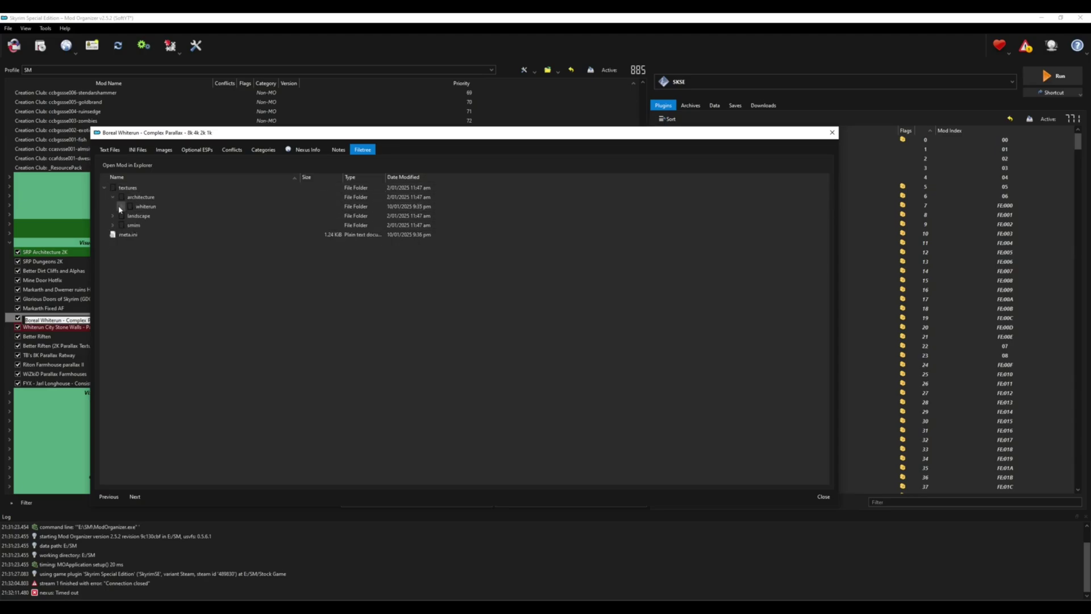
{"action": "left_click", "coordinate": [121, 206]}
{"action": "scroll", "coordinate": [268, 289], "scroll_direction": "down", "scroll_amount": 20}
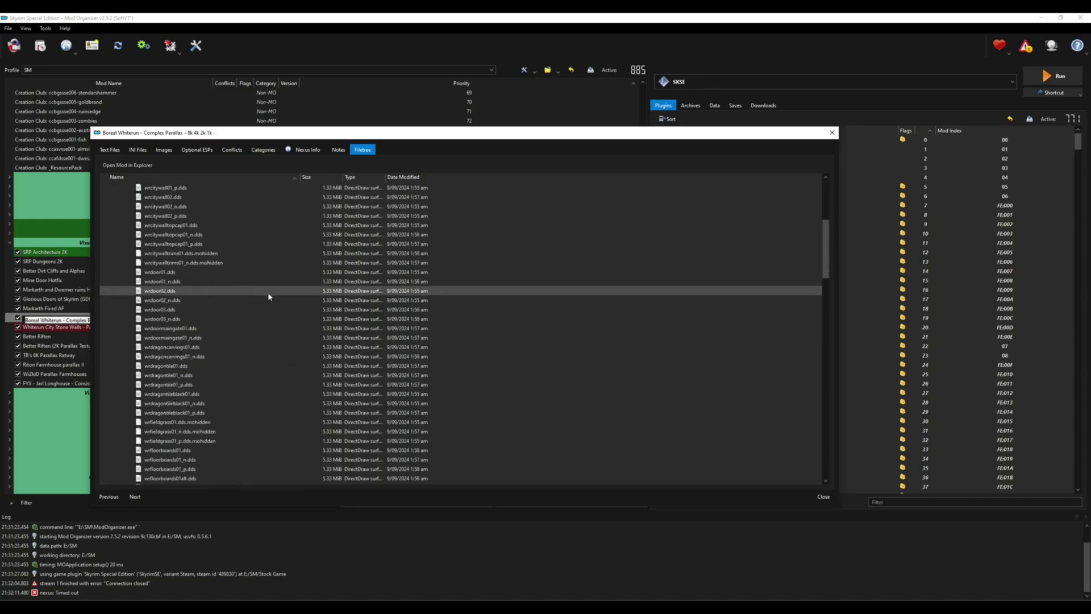
{"action": "scroll", "coordinate": [256, 328], "scroll_direction": "down", "scroll_amount": 6}
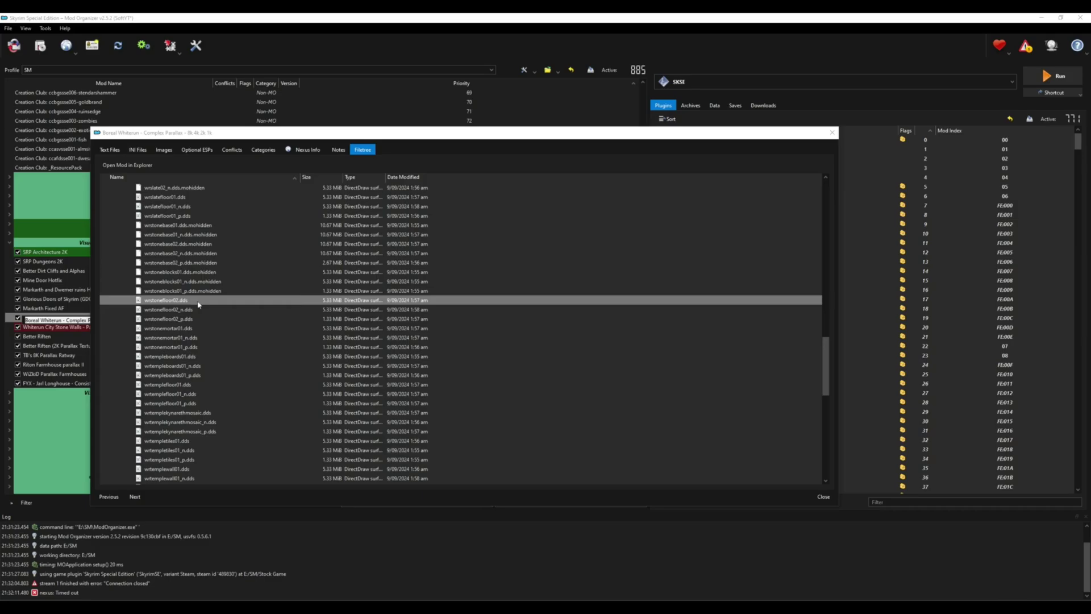
{"action": "double_click", "coordinate": [197, 301]}
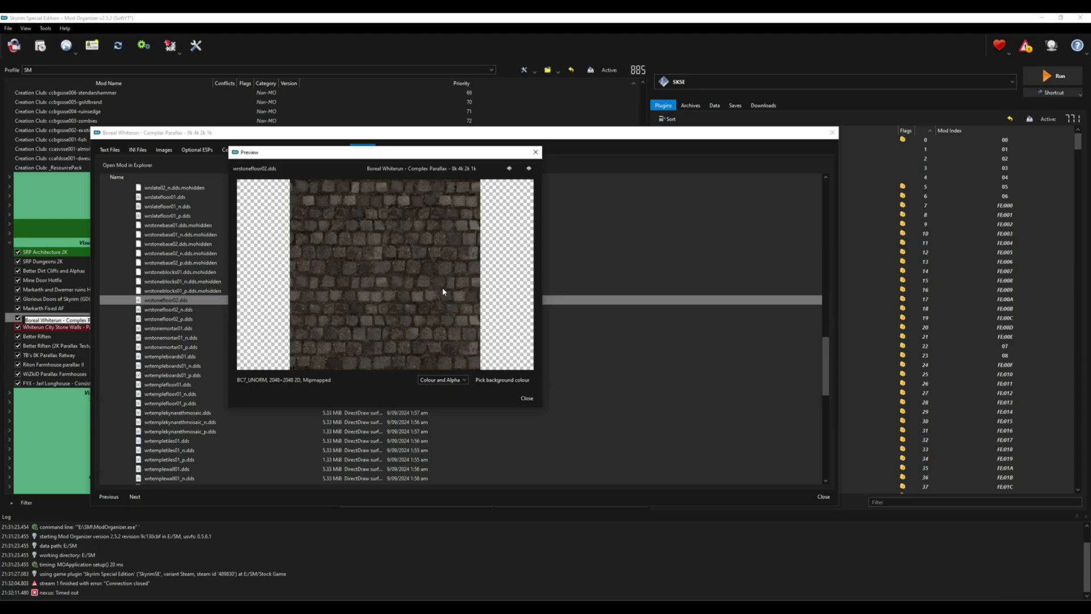
{"action": "left_click", "coordinate": [527, 398]}
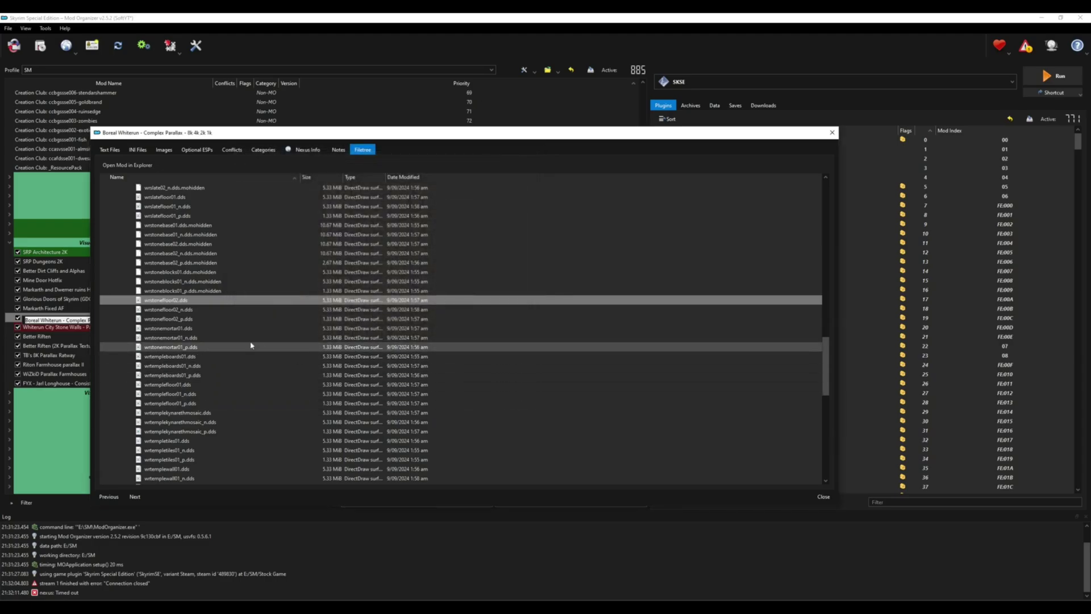
Hide wrstonefloor02.dds, wrstonefloor02_n.dds and wrstonefloor02_p.dds in the Boreal Whiterun mod and bring up the options of the hidden wrstonefloor02 texture
{"action": "left_click", "coordinate": [169, 310], "text": "ctrl"}
{"action": "left_click", "coordinate": [182, 319], "text": "ctrl"}
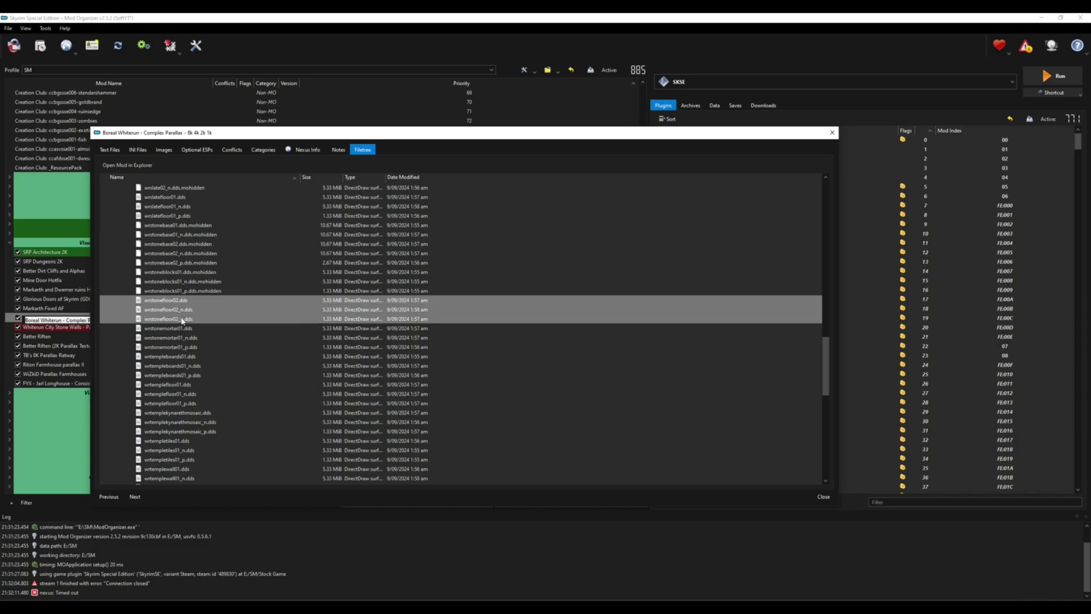
{"action": "right_click", "coordinate": [195, 311]}
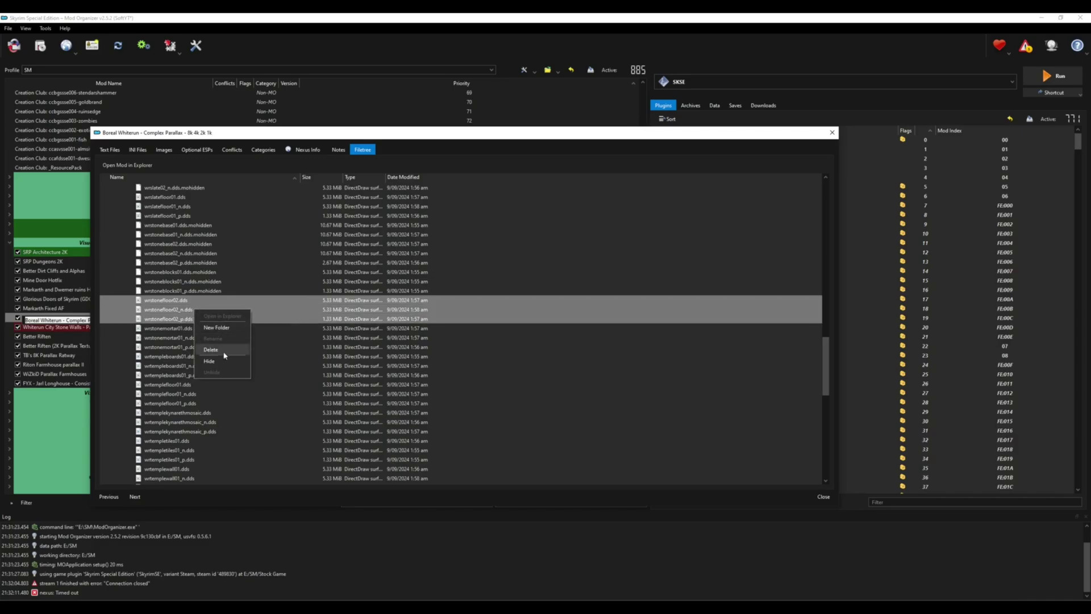
{"action": "left_click", "coordinate": [209, 361]}
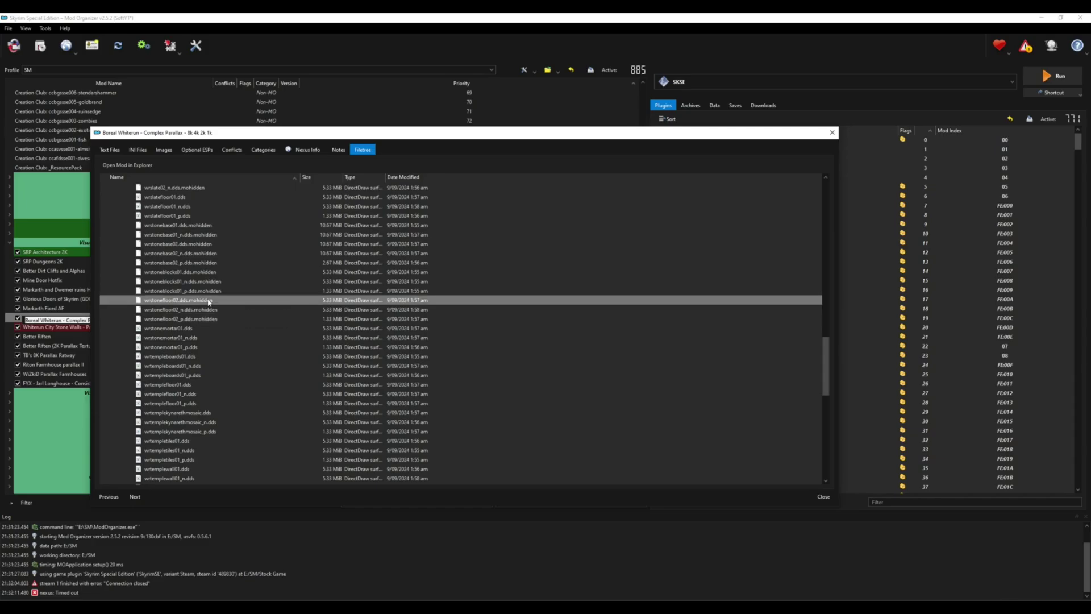
{"action": "right_click", "coordinate": [213, 302]}
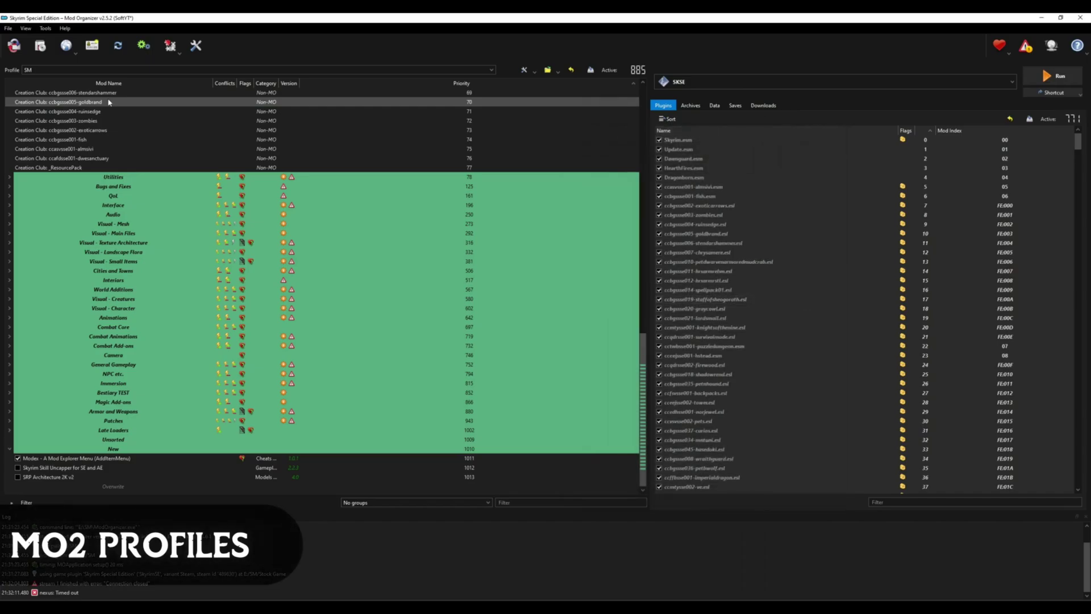
Copy the SM profile as "SM v2", switch to the copy and check the mods under its Utilities separator
{"action": "left_click", "coordinate": [113, 70]}
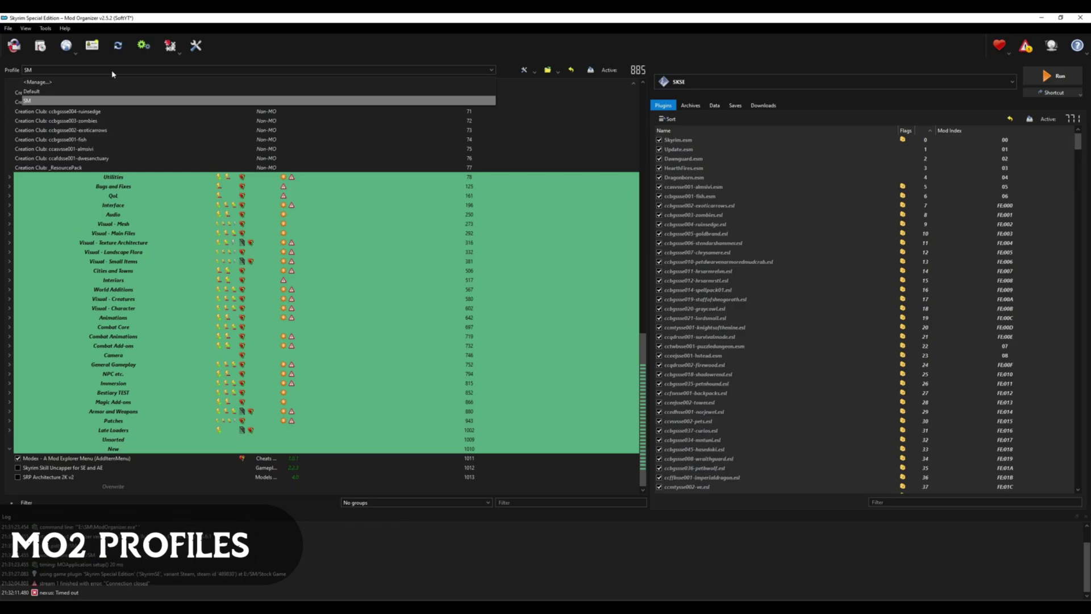
{"action": "left_click", "coordinate": [44, 82]}
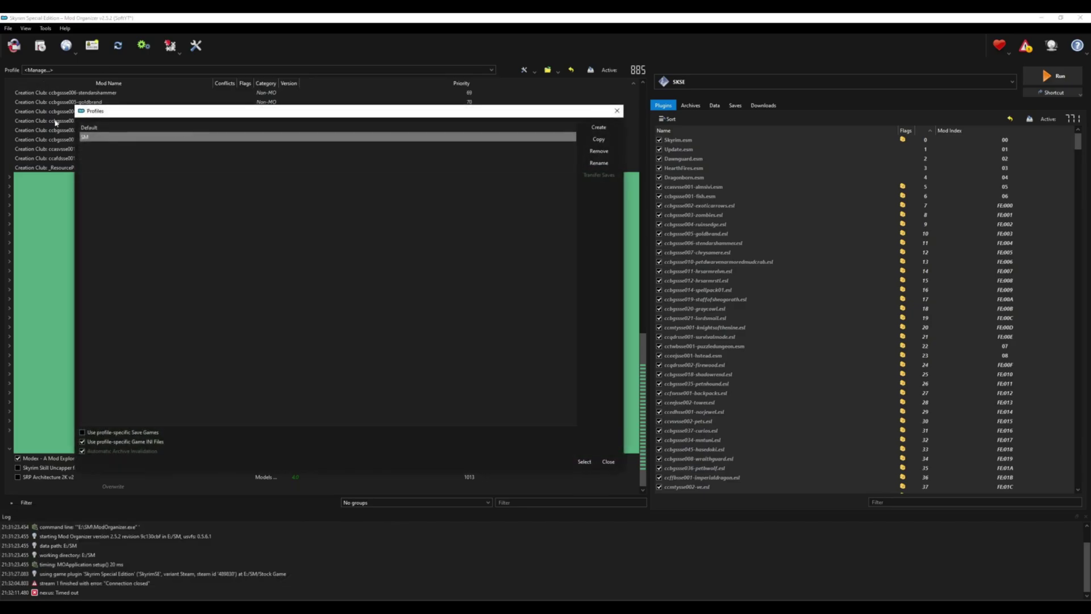
{"action": "left_click", "coordinate": [596, 142]}
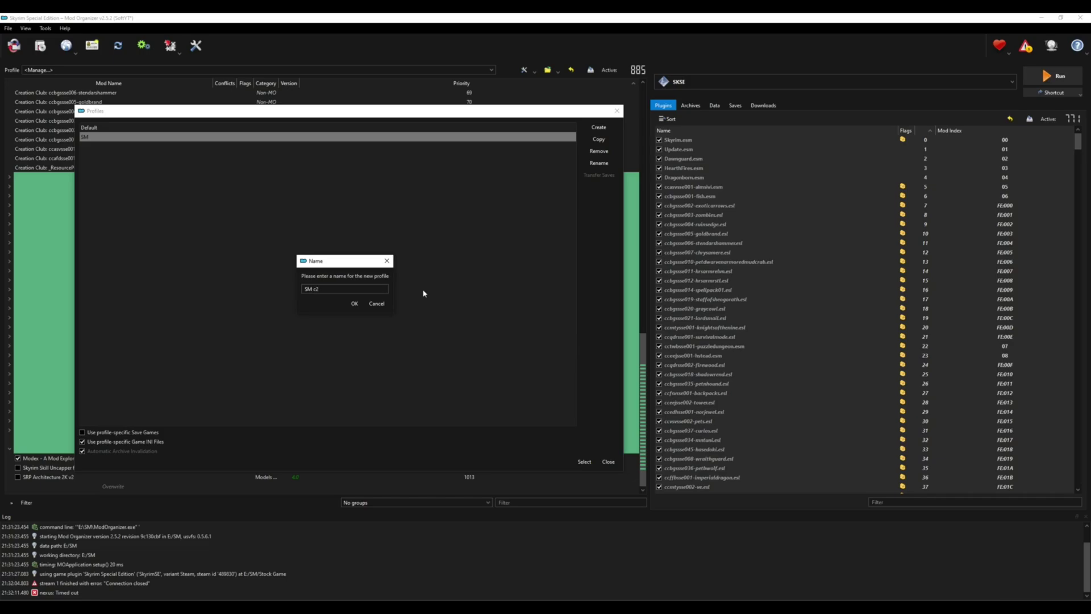
{"action": "left_click", "coordinate": [354, 305]}
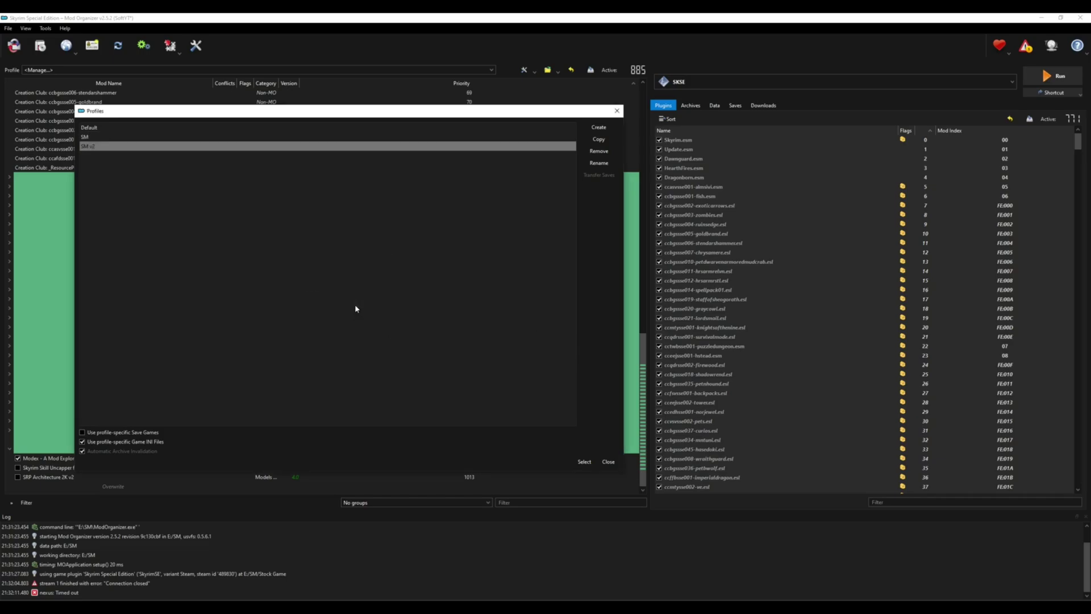
{"action": "left_click", "coordinate": [584, 462]}
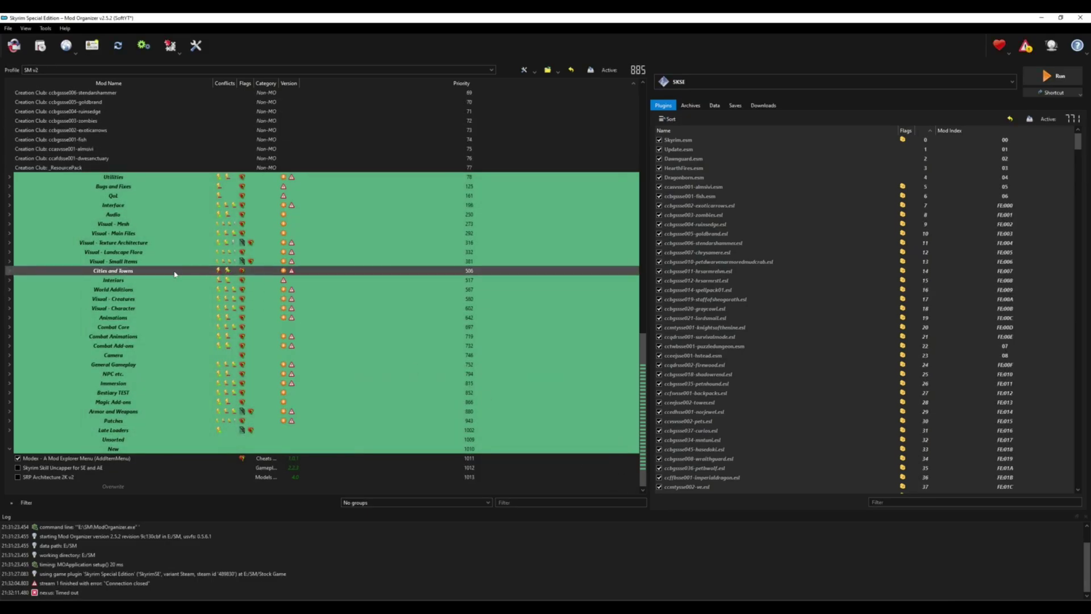
{"action": "left_click", "coordinate": [9, 177]}
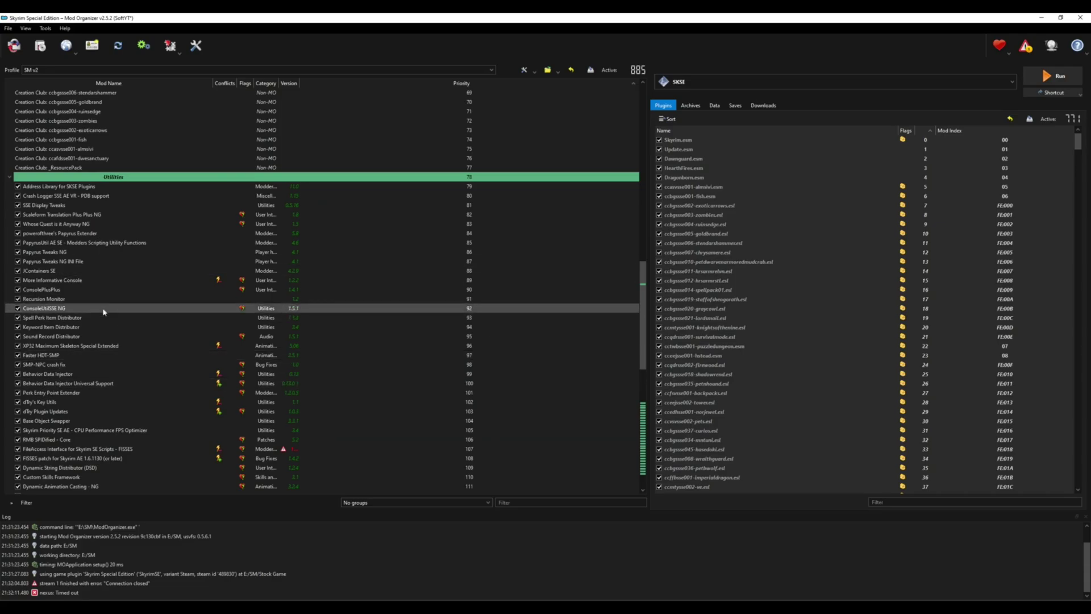
{"action": "left_click", "coordinate": [10, 180]}
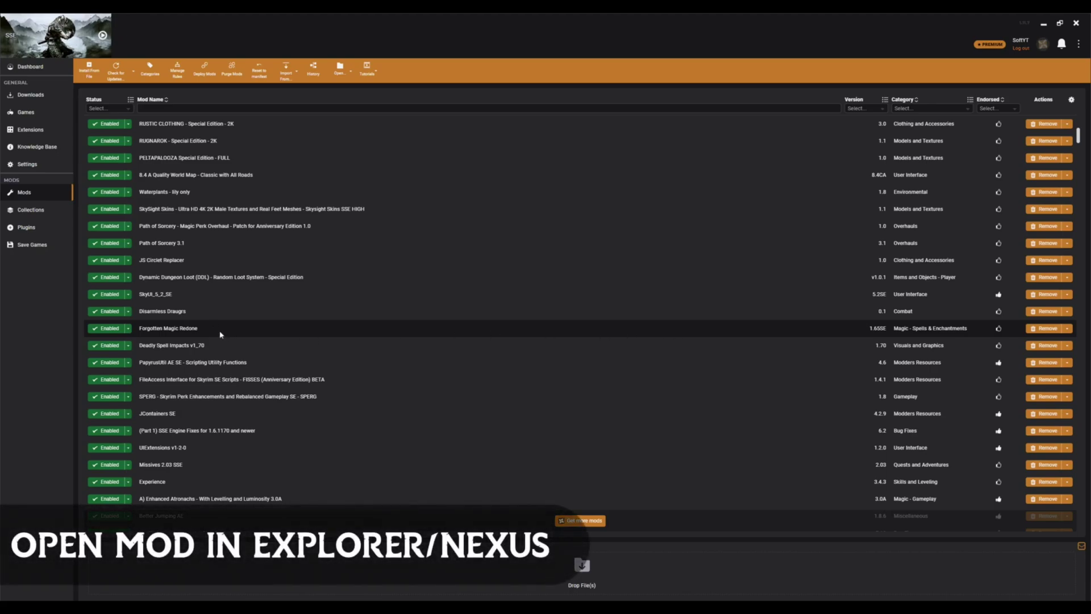
In Vortex, open the Nexus Mods page of the Forgotten Magic Redone mod and look through its description
{"action": "right_click", "coordinate": [221, 334]}
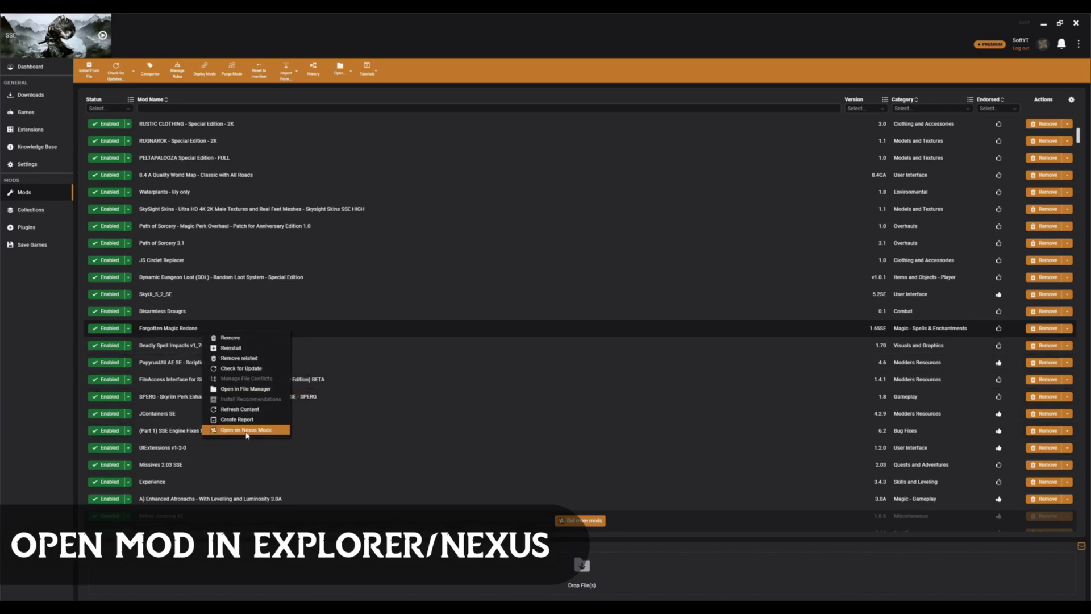
{"action": "left_click", "coordinate": [247, 431]}
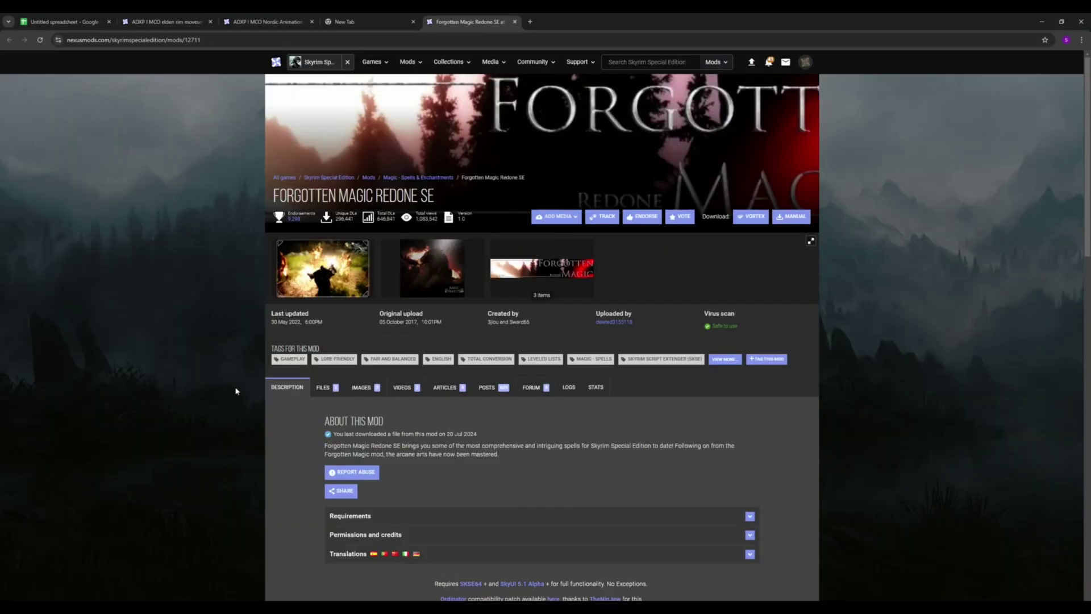
{"action": "scroll", "coordinate": [236, 391], "scroll_direction": "down", "scroll_amount": 4}
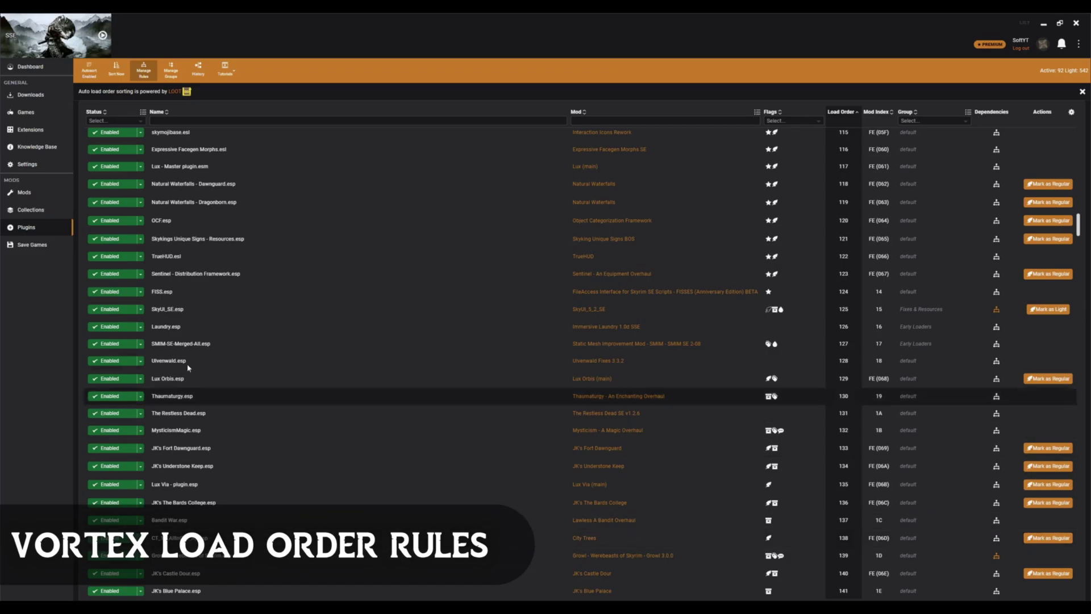
Open the load order rules for plugins and browse the plugins that can be chosen for a new rule
{"action": "left_click", "coordinate": [140, 74]}
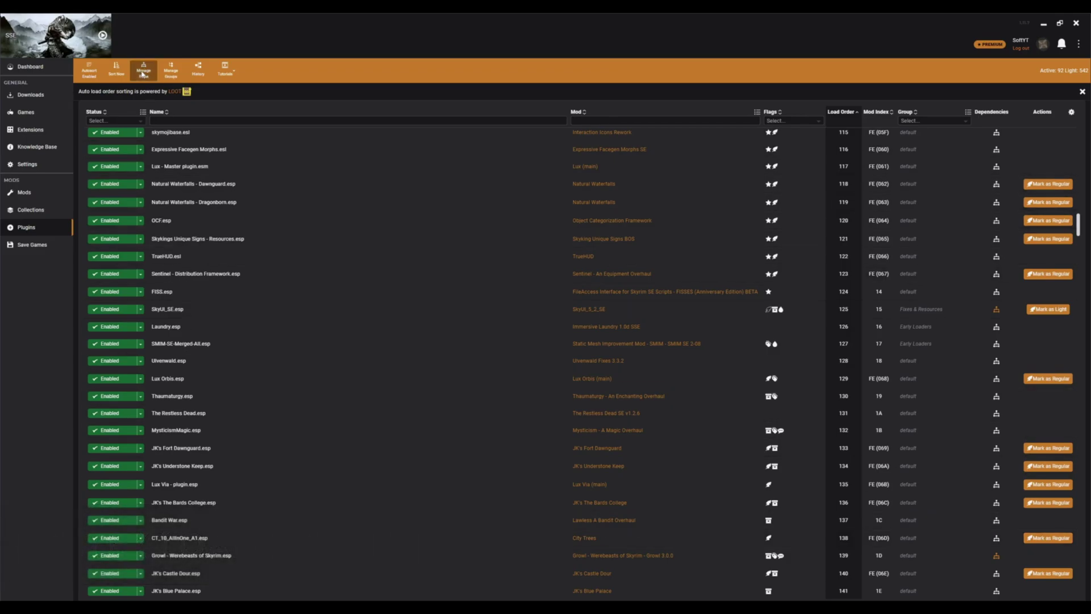
{"action": "left_click", "coordinate": [268, 95]}
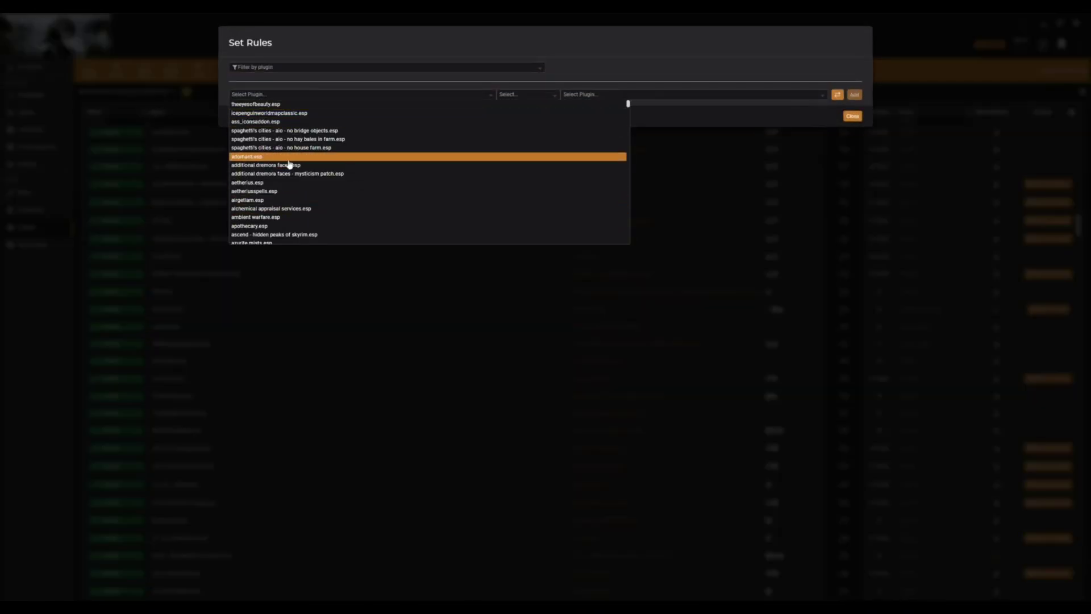
{"action": "scroll", "coordinate": [308, 170], "scroll_direction": "down", "scroll_amount": 6}
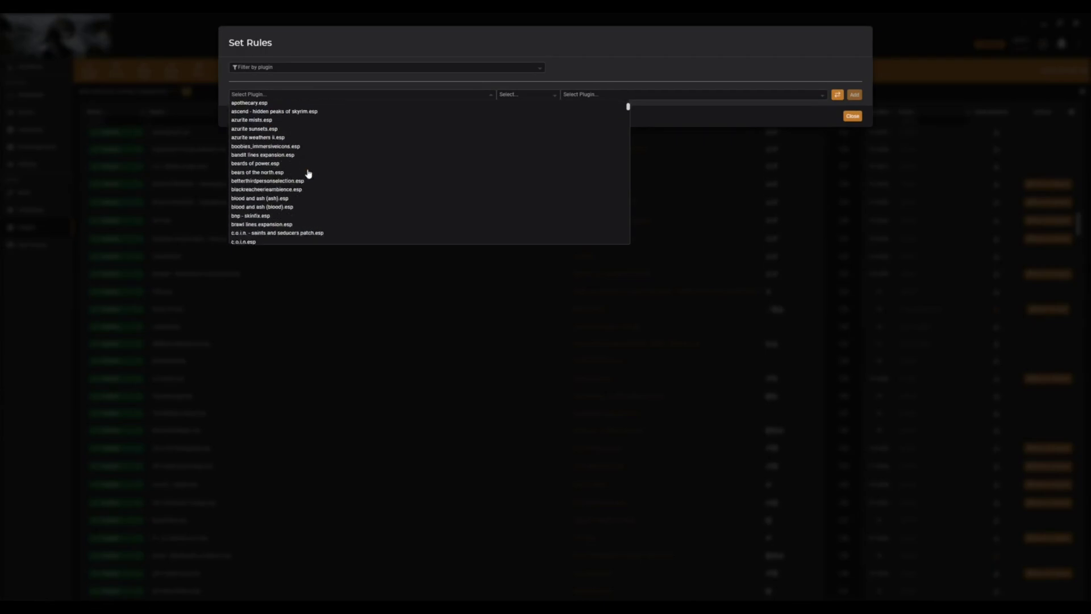
{"action": "scroll", "coordinate": [301, 180], "scroll_direction": "down", "scroll_amount": 3}
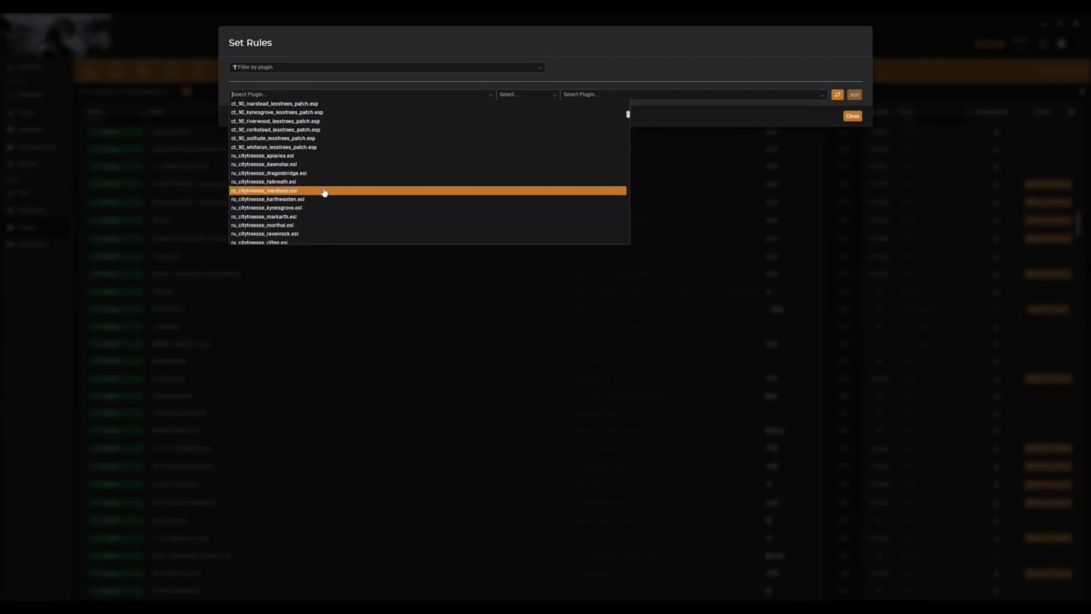
{"action": "scroll", "coordinate": [306, 188], "scroll_direction": "up", "scroll_amount": 8}
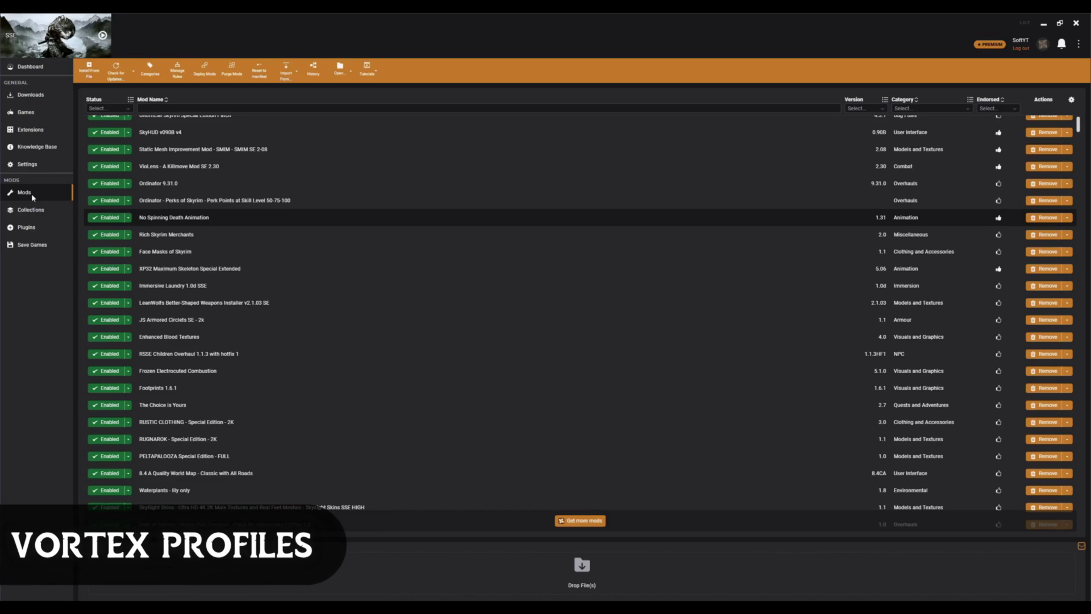
Enable Profile Management in the Vortex interface settings and start adding a Skyrim Special Edition profile
{"action": "left_click", "coordinate": [28, 165]}
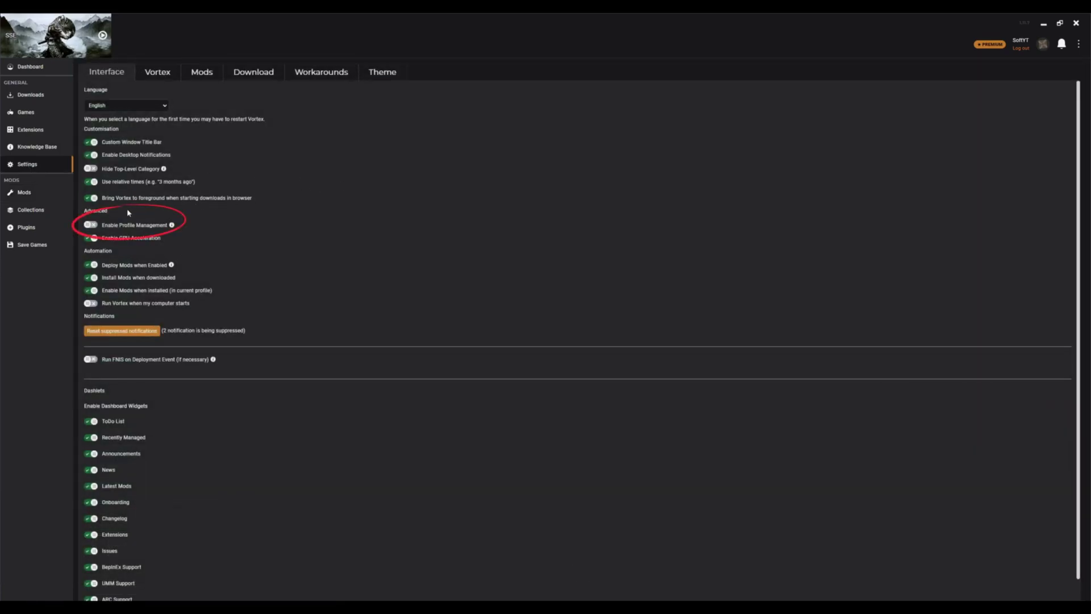
{"action": "left_click", "coordinate": [131, 223]}
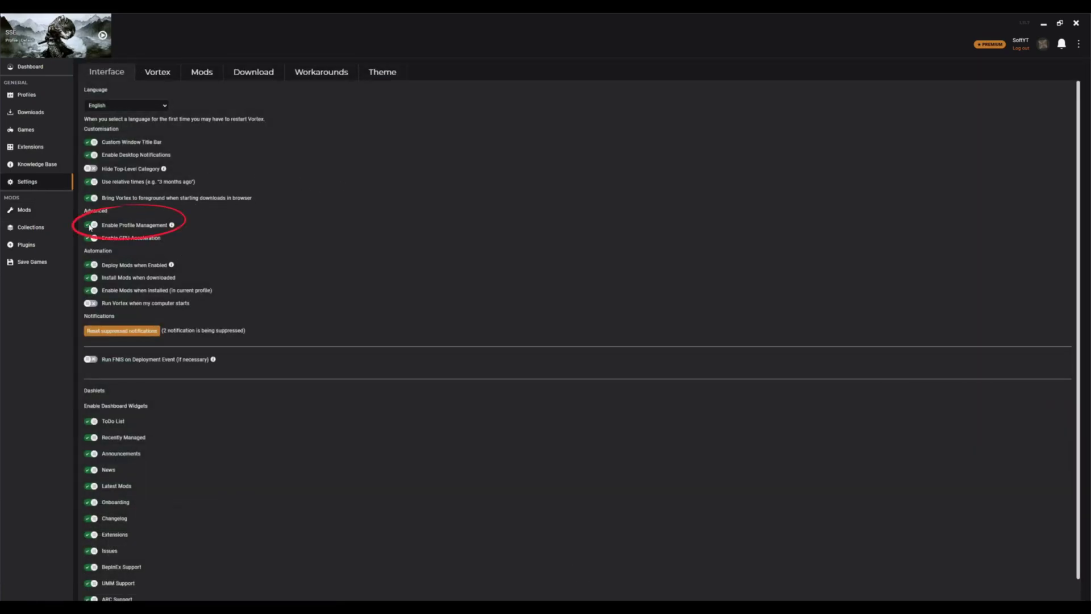
{"action": "left_click", "coordinate": [28, 95]}
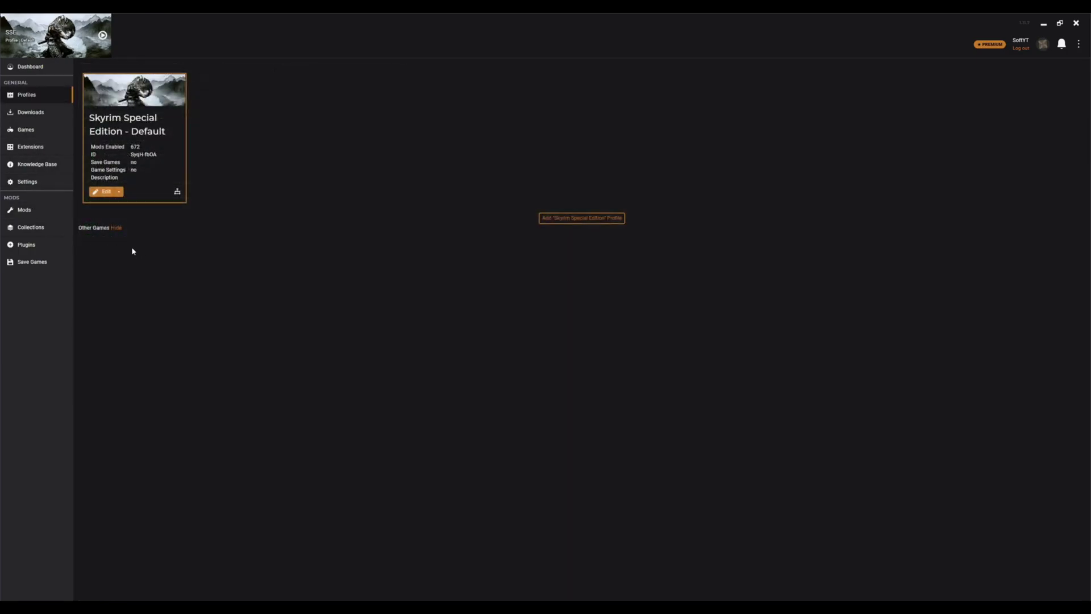
{"action": "left_click", "coordinate": [570, 221]}
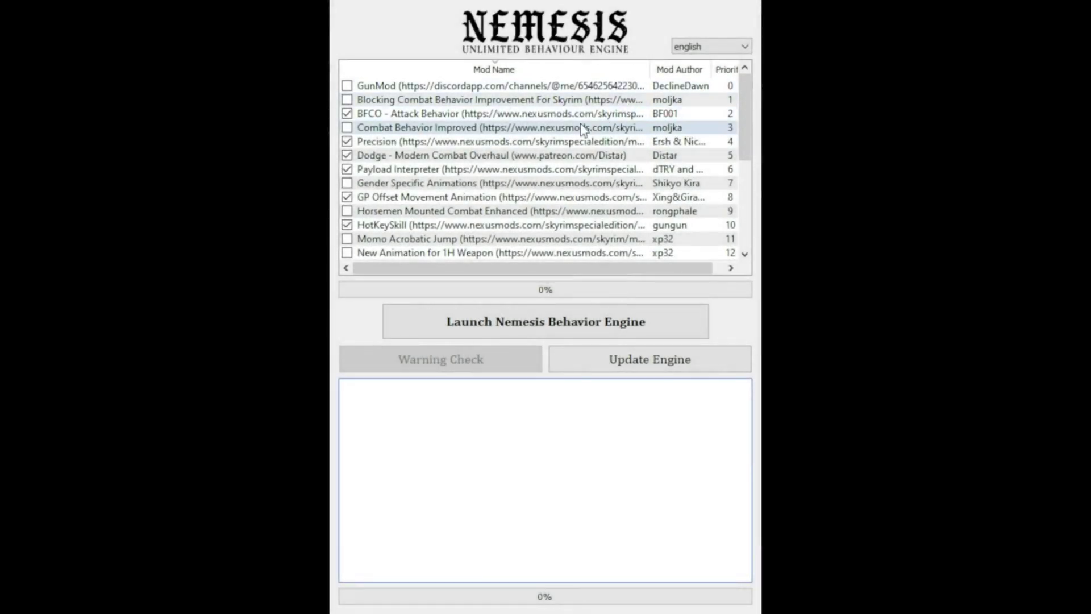
In Nemesis, examine the listed behavior mods, including Blocking Combat Behavior Improvement, Combat Behavior Improved, Gender Specific Animations and Horsemen Mounted Combat Enhanced
{"action": "left_click", "coordinate": [377, 87]}
{"action": "left_click", "coordinate": [380, 100]}
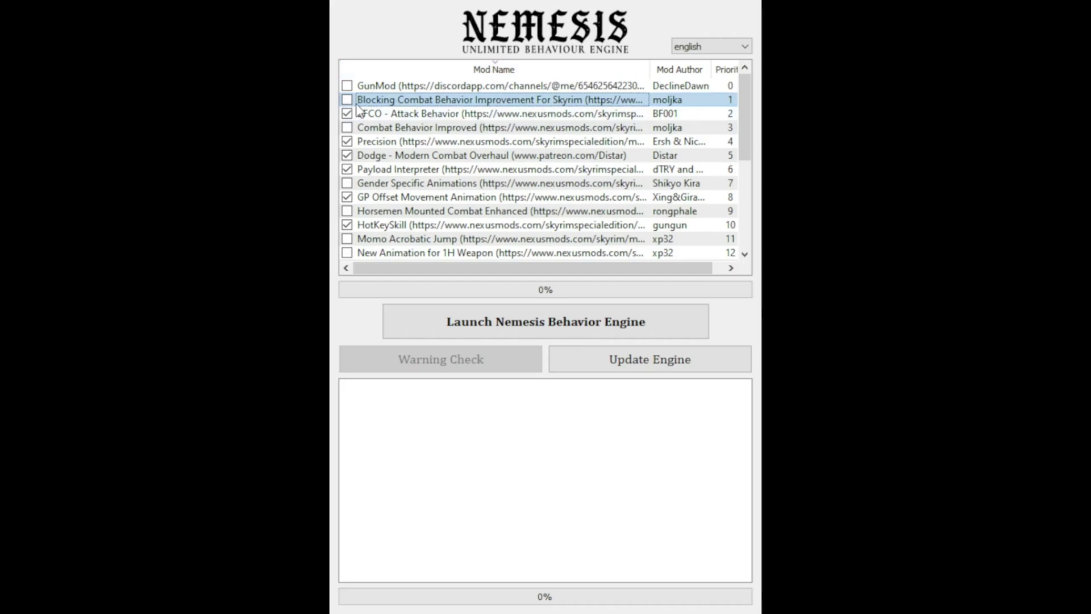
{"action": "scroll", "coordinate": [400, 170], "scroll_direction": "down", "scroll_amount": 4}
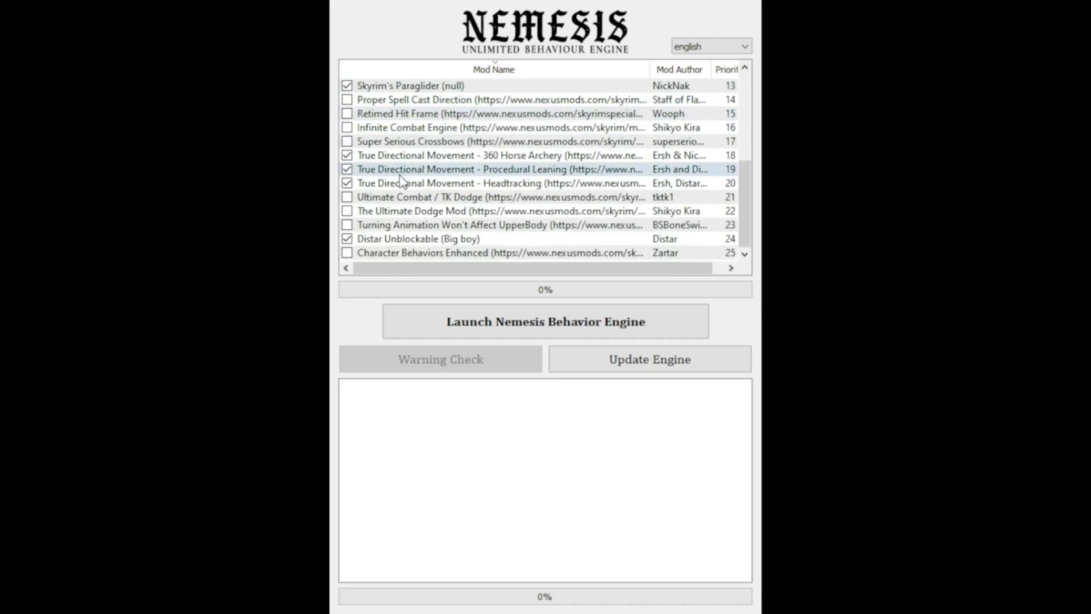
{"action": "scroll", "coordinate": [367, 239], "scroll_direction": "up", "scroll_amount": 4}
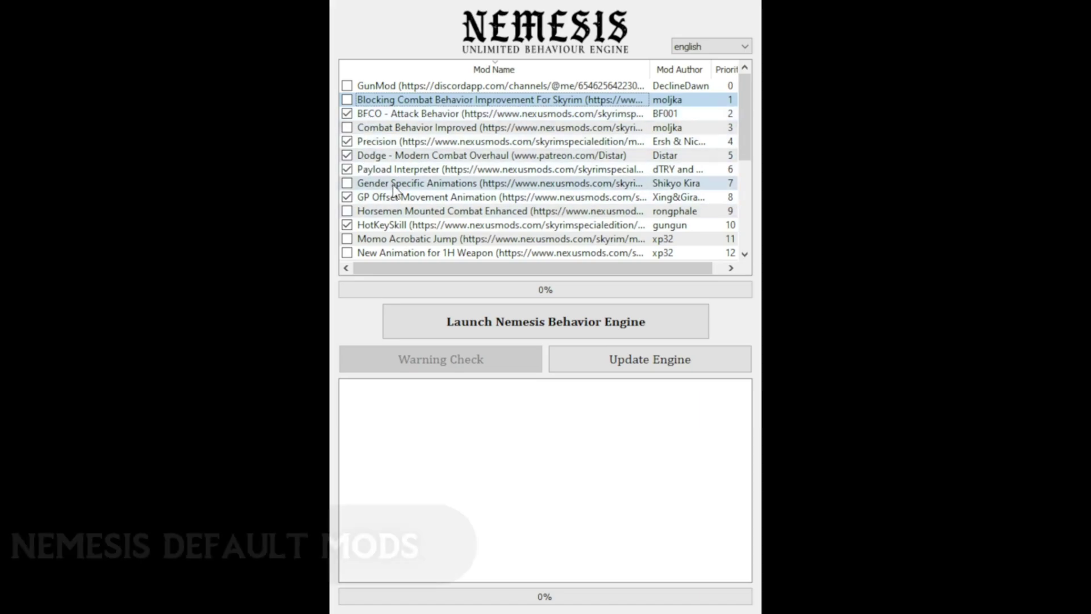
{"action": "left_click", "coordinate": [398, 128]}
{"action": "left_click", "coordinate": [400, 100]}
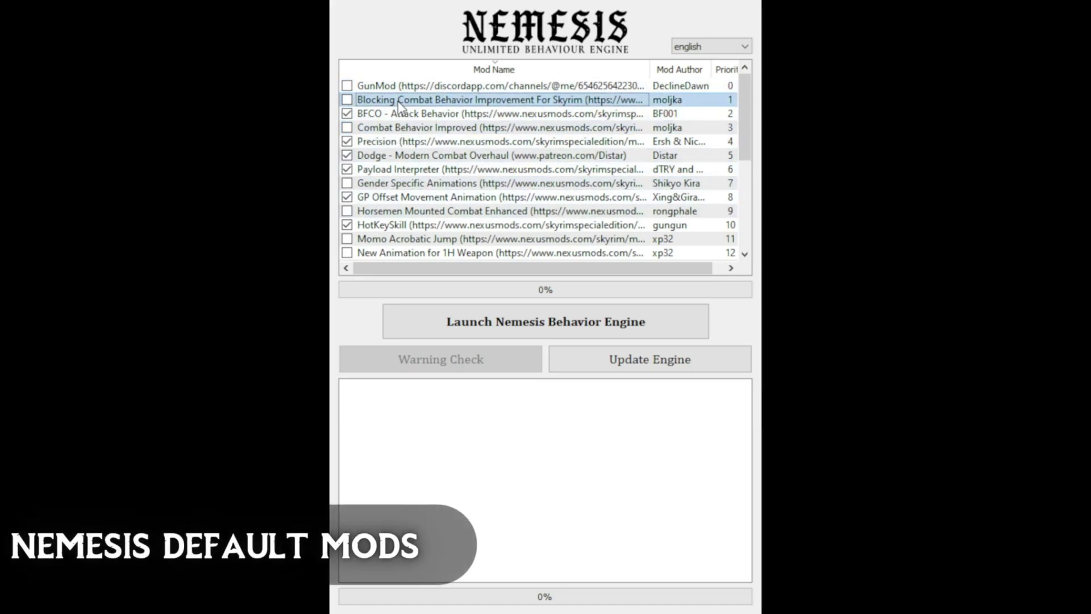
{"action": "left_click", "coordinate": [365, 183]}
{"action": "left_click", "coordinate": [441, 211]}
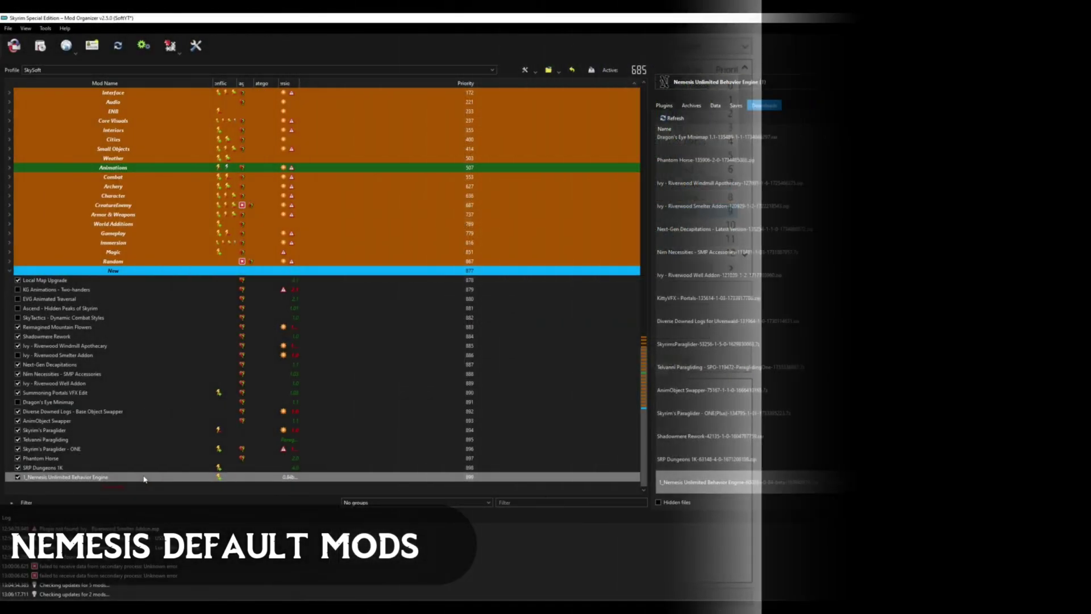
Open the mod folder inside Nemesis_Engine of 1_Nemesis Unlimited Behavior Engine in File Explorer and select all default behavior mod folders
{"action": "right_click", "coordinate": [145, 476]}
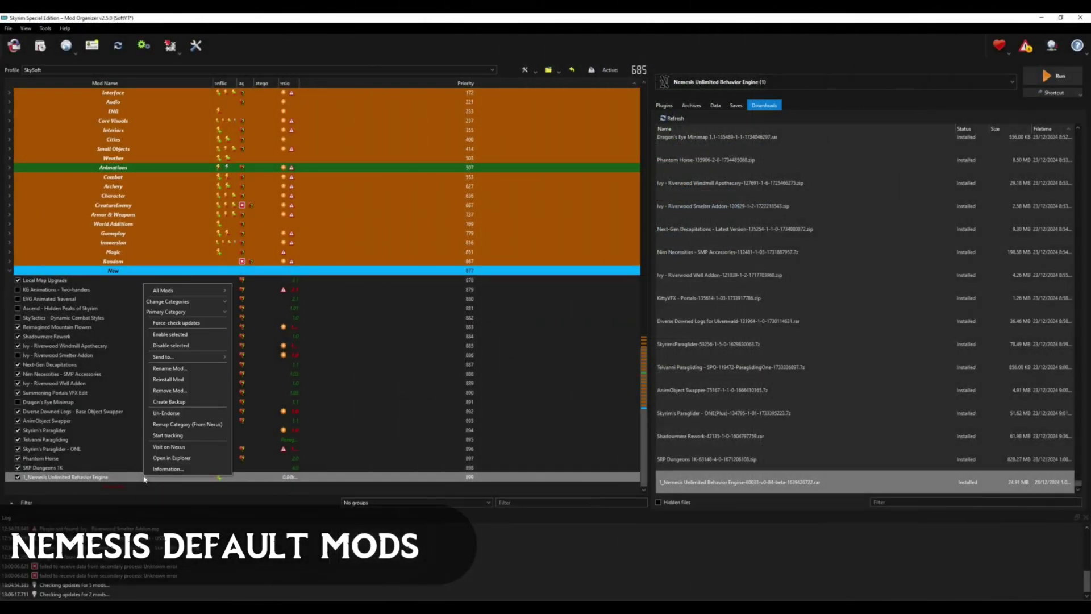
{"action": "left_click", "coordinate": [193, 458]}
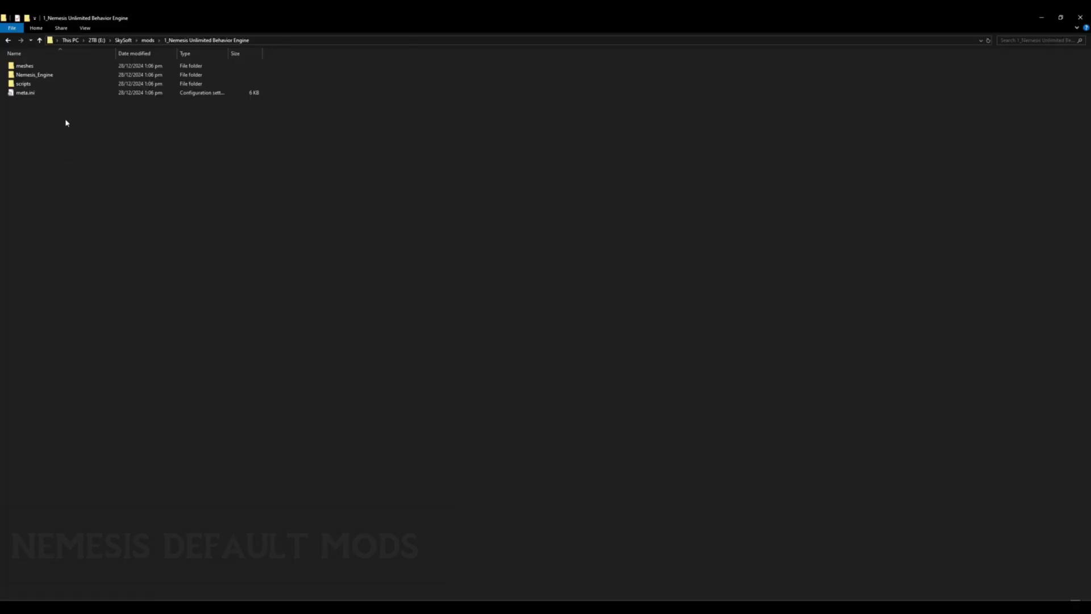
{"action": "double_click", "coordinate": [52, 76]}
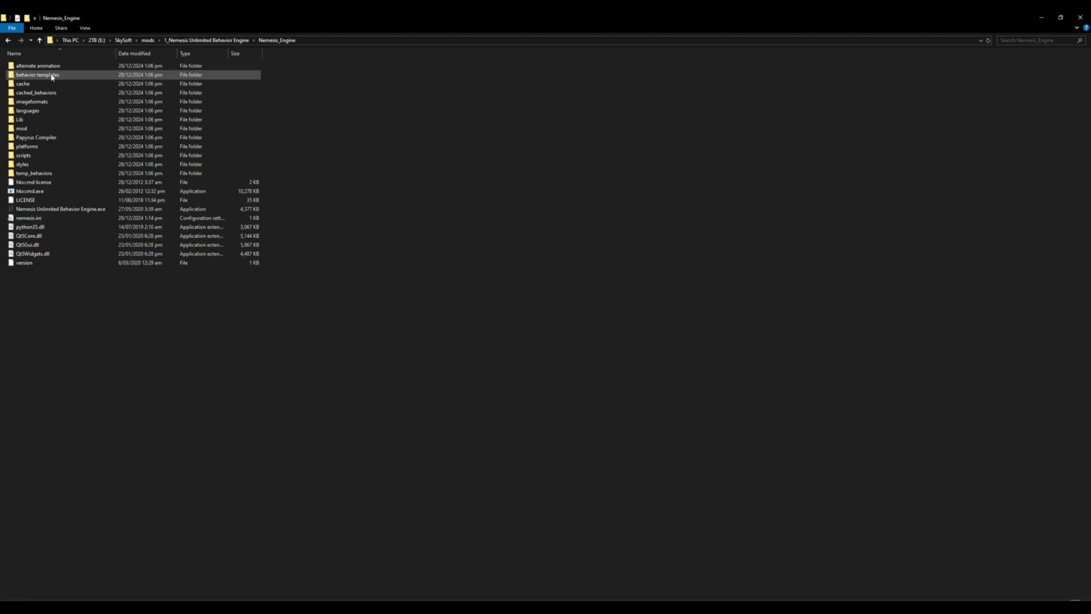
{"action": "double_click", "coordinate": [52, 131]}
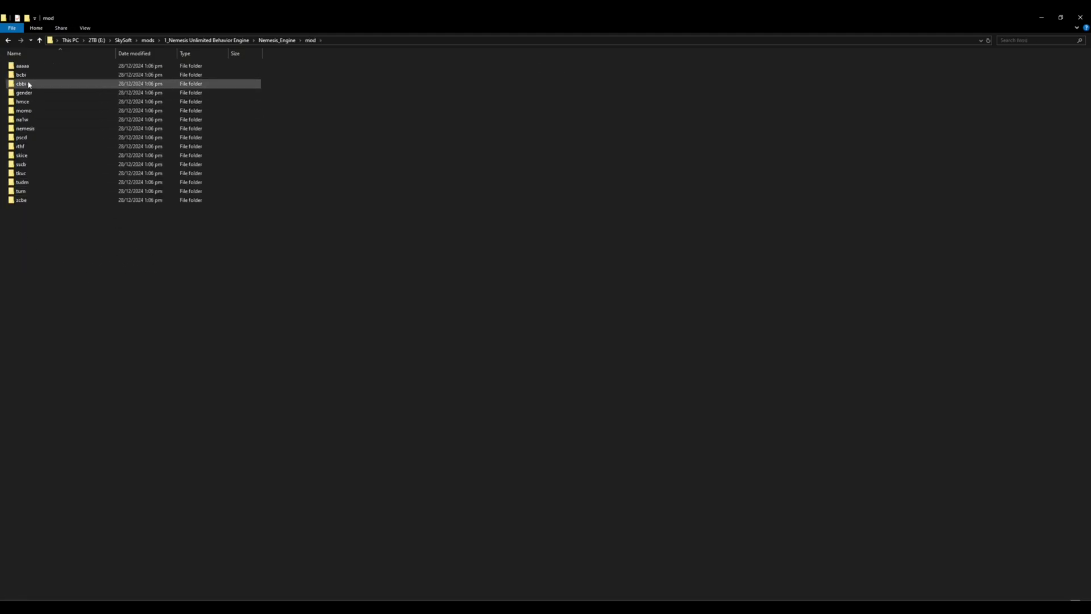
{"action": "left_click_drag", "start_coordinate": [552, 309], "coordinate": [8, 31]}
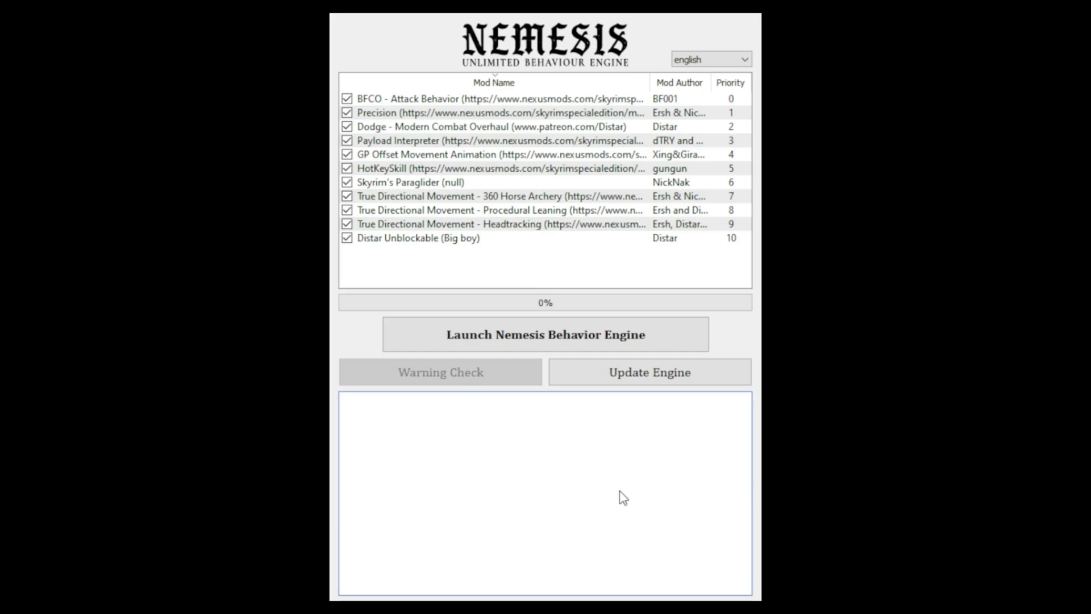
{"action": "left_click", "coordinate": [483, 126]}
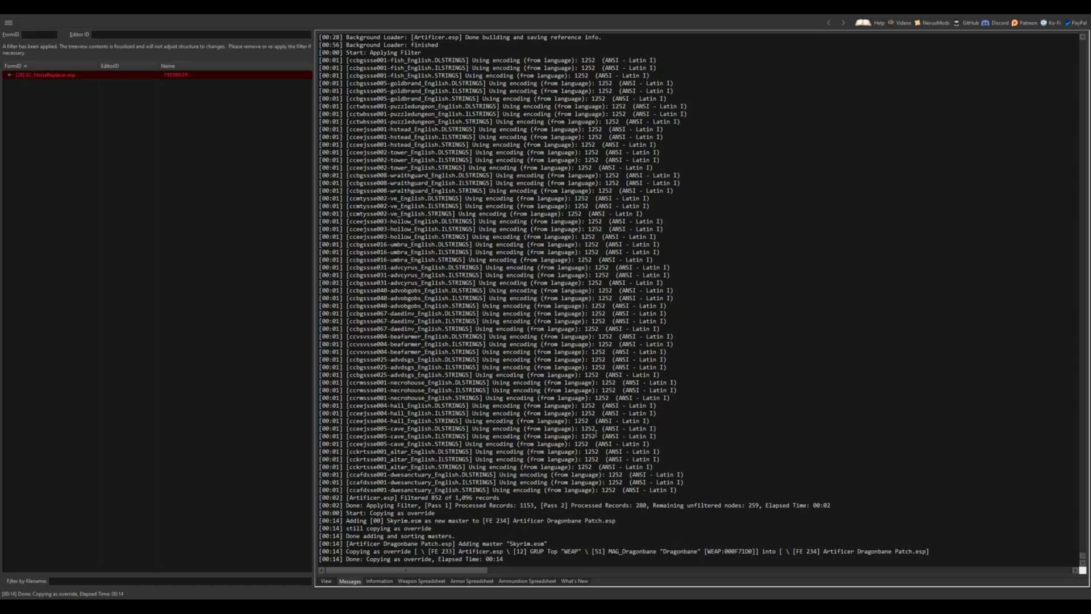
In SSEEdit, expand the horse replacer plugin and its first record group
{"action": "left_click", "coordinate": [11, 75]}
{"action": "left_click", "coordinate": [19, 83]}
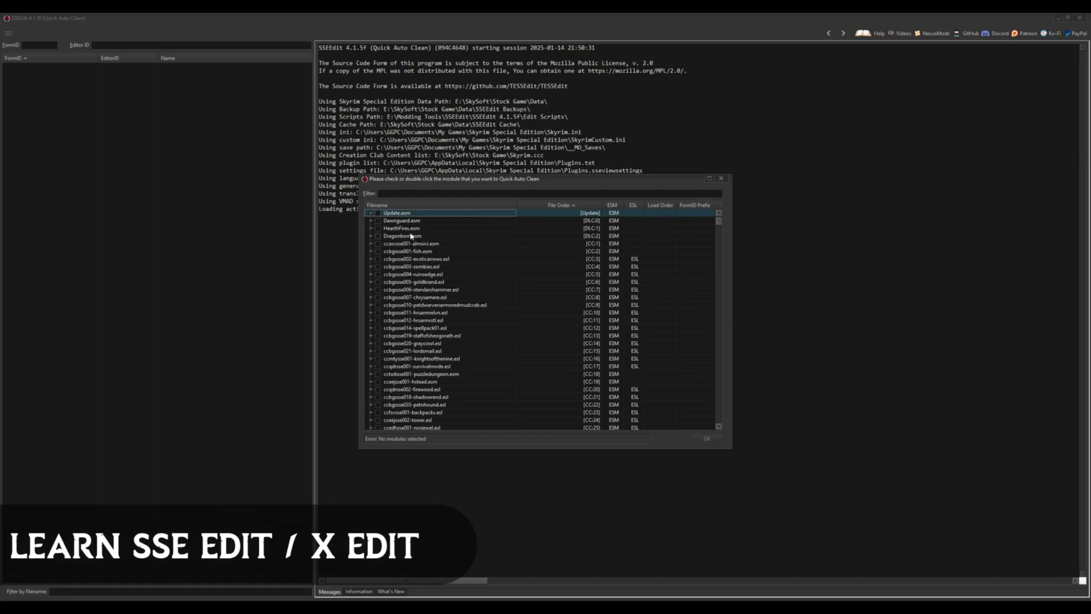
Browse the modules offered for Quick Auto Clean, including Dawnguard.esm and HearthFires.esm
{"action": "left_click", "coordinate": [409, 222]}
{"action": "left_click", "coordinate": [410, 229]}
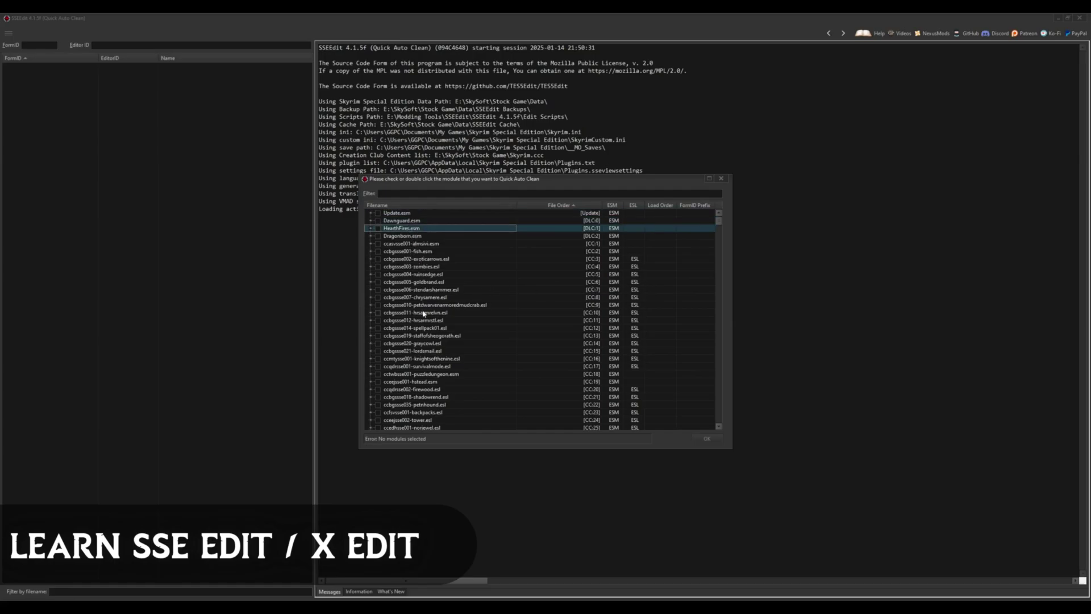
{"action": "scroll", "coordinate": [420, 327], "scroll_direction": "down", "scroll_amount": 10}
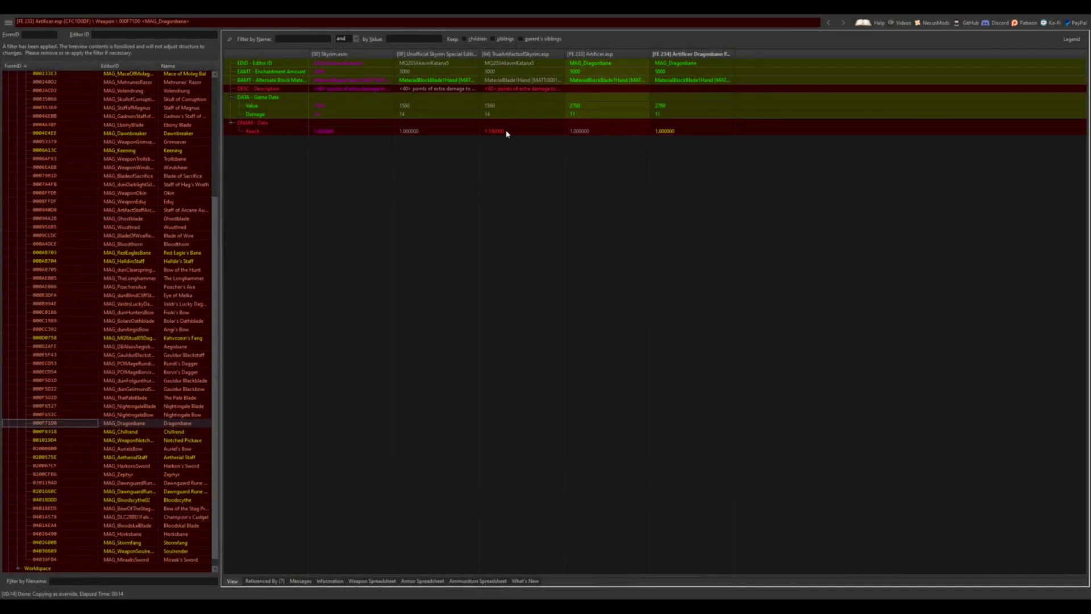
Copy Dragonbane's Reach value of 1.100000 from TrueArtifactsofSkyrim.esp into the Artificer Dragonbane Patch override
{"action": "left_click_drag", "start_coordinate": [495, 133], "coordinate": [674, 132]}
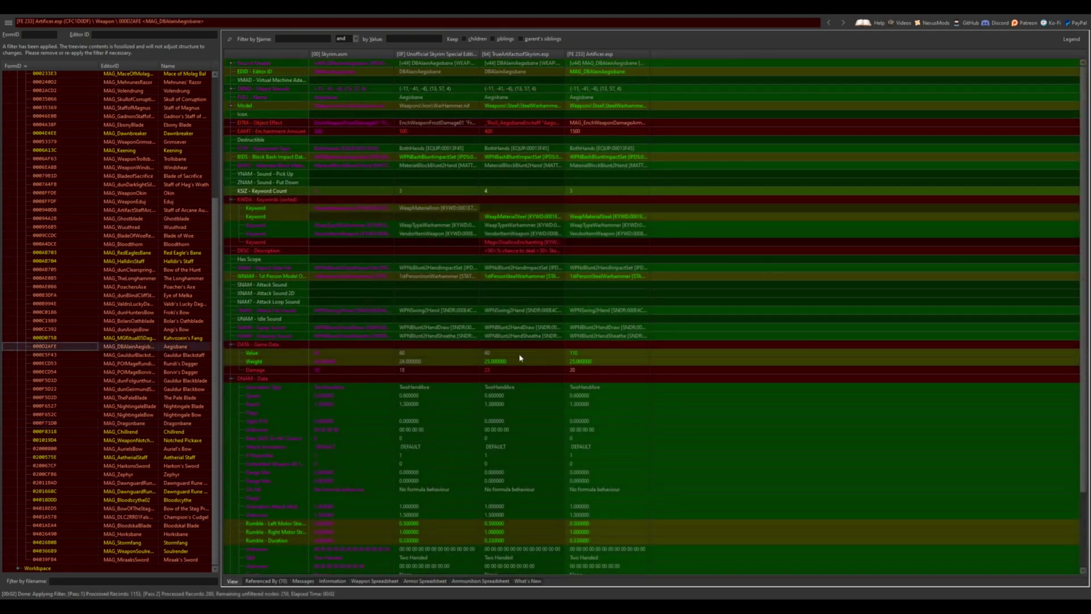
Open Artificer.esp's Dragonbane weapon record and hide the rows without conflicts to compare the plugins' values
{"action": "left_click", "coordinate": [129, 424]}
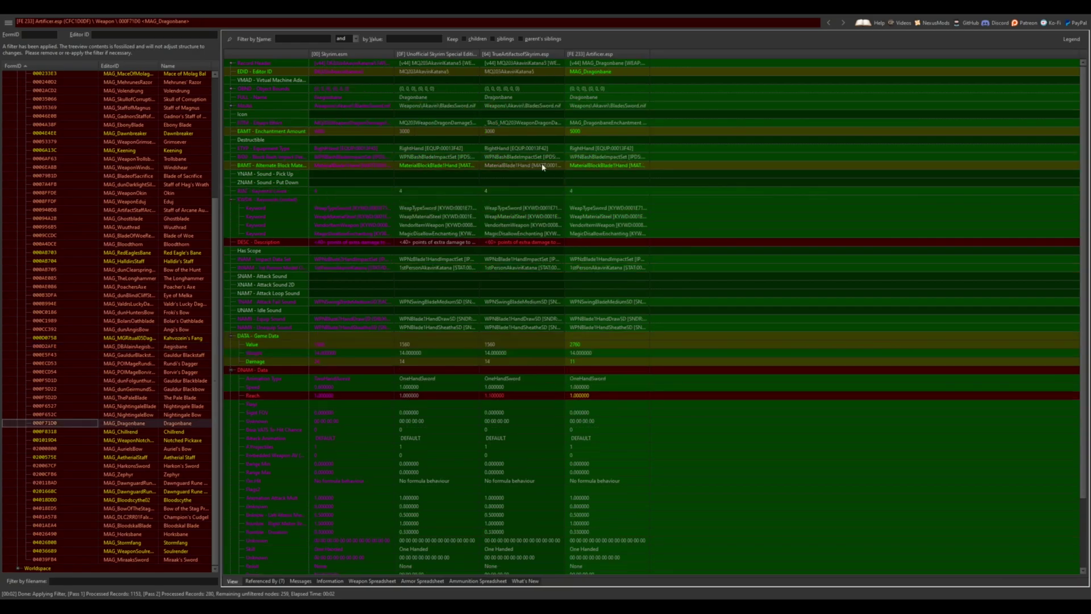
{"action": "left_click", "coordinate": [435, 185]}
{"action": "key", "text": "ctrl+h"}
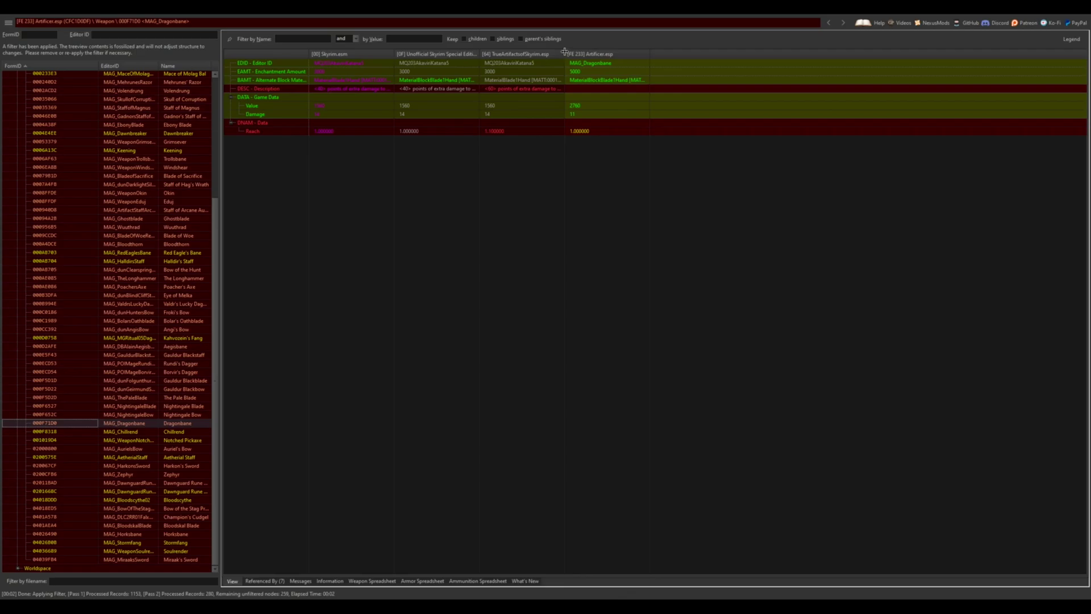
{"action": "left_click_drag", "start_coordinate": [565, 53], "coordinate": [903, 52]}
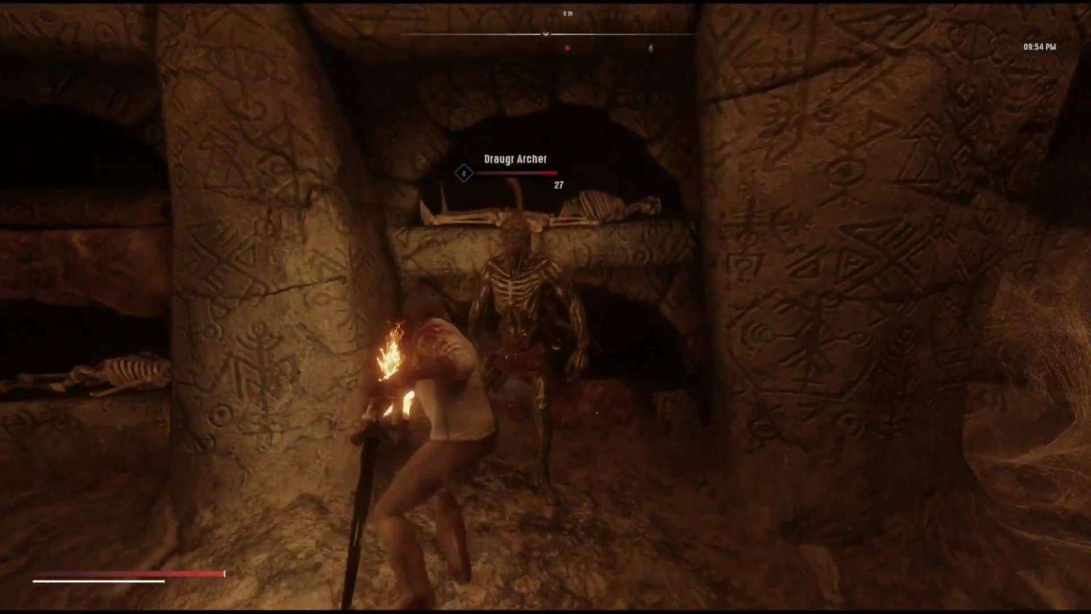
{"action": "key", "text": "f"}
{"action": "key", "text": "f"}
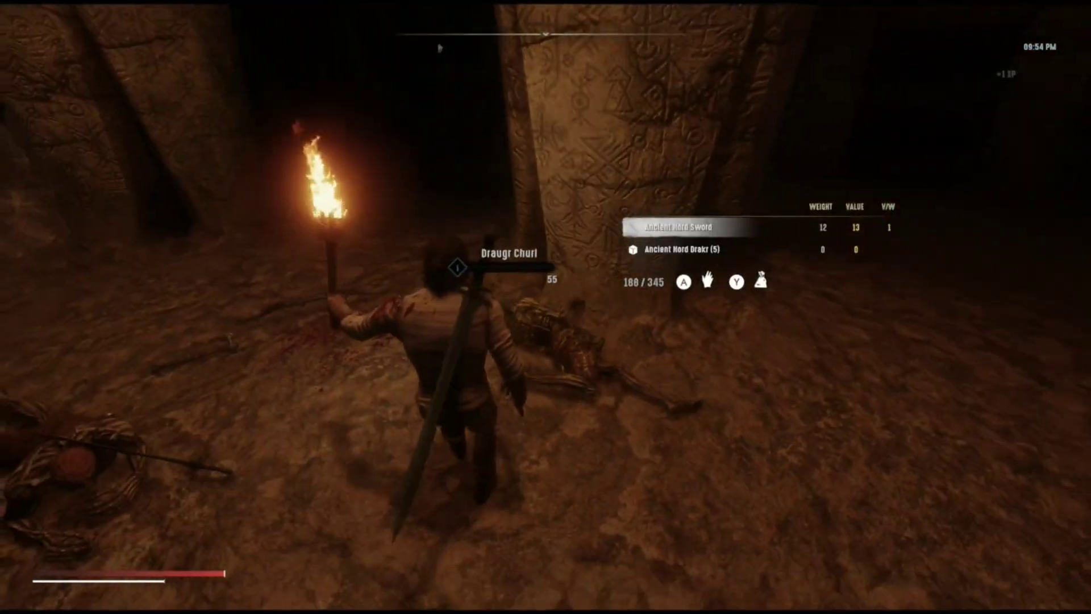
{"action": "key", "text": "e"}
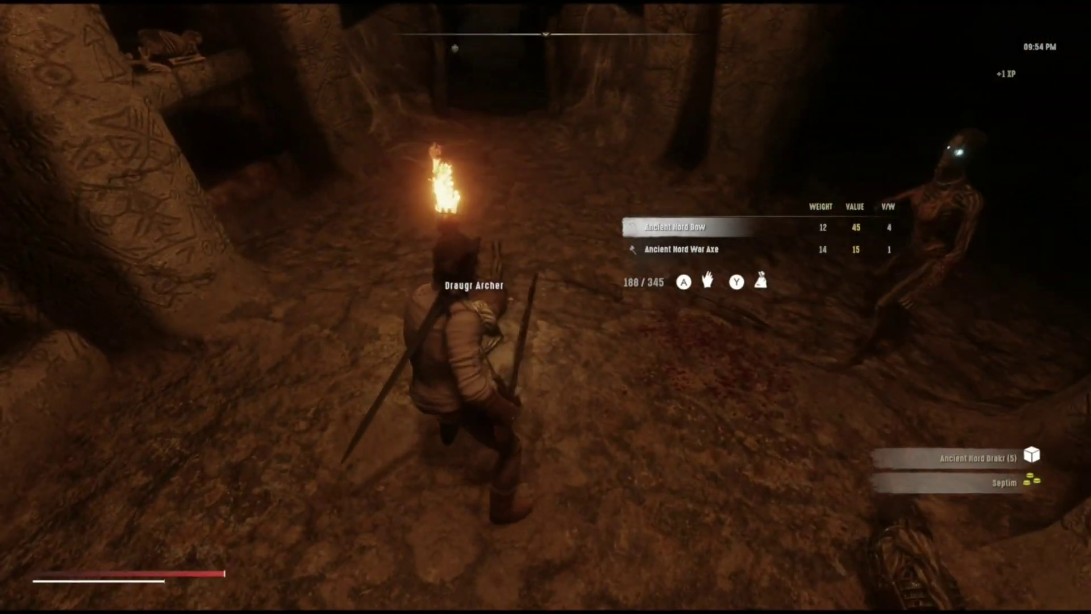